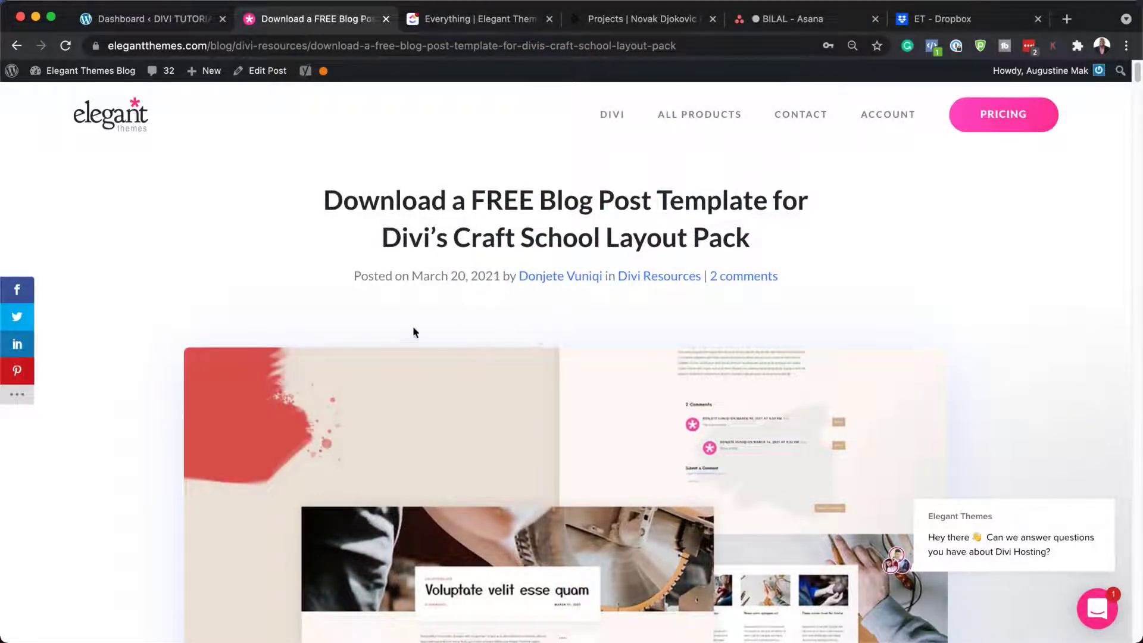
# Step: Scroll the article down to the purple 'Check Out The Craft School Blog Post Template Below' box
pyautogui.scroll(-3, 587, 369)
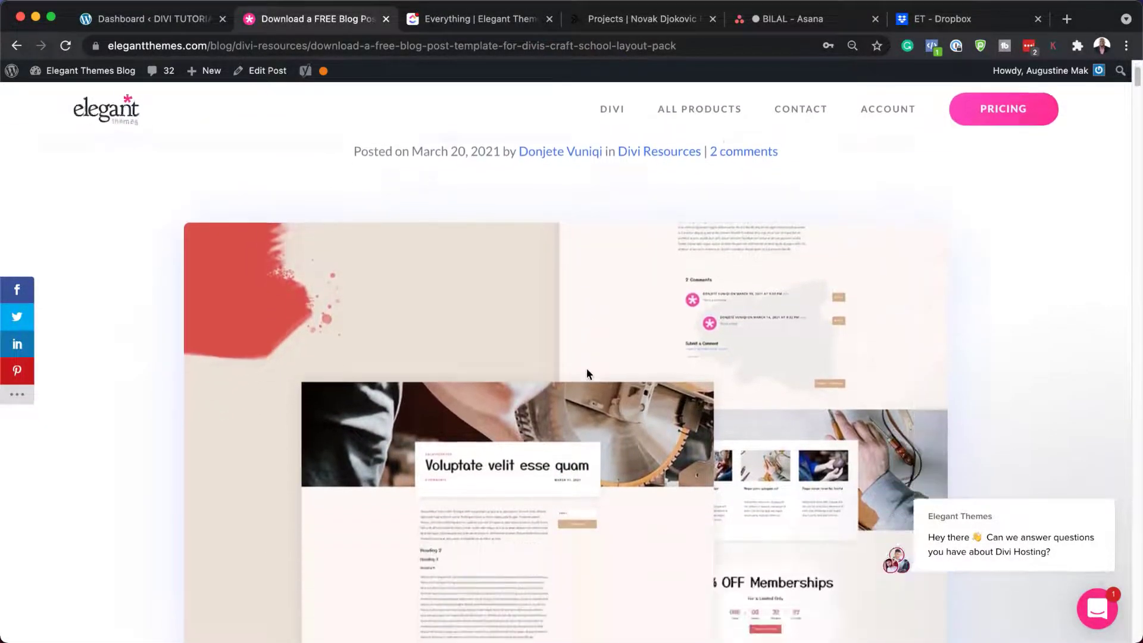
pyautogui.scroll(-8, 587, 370)
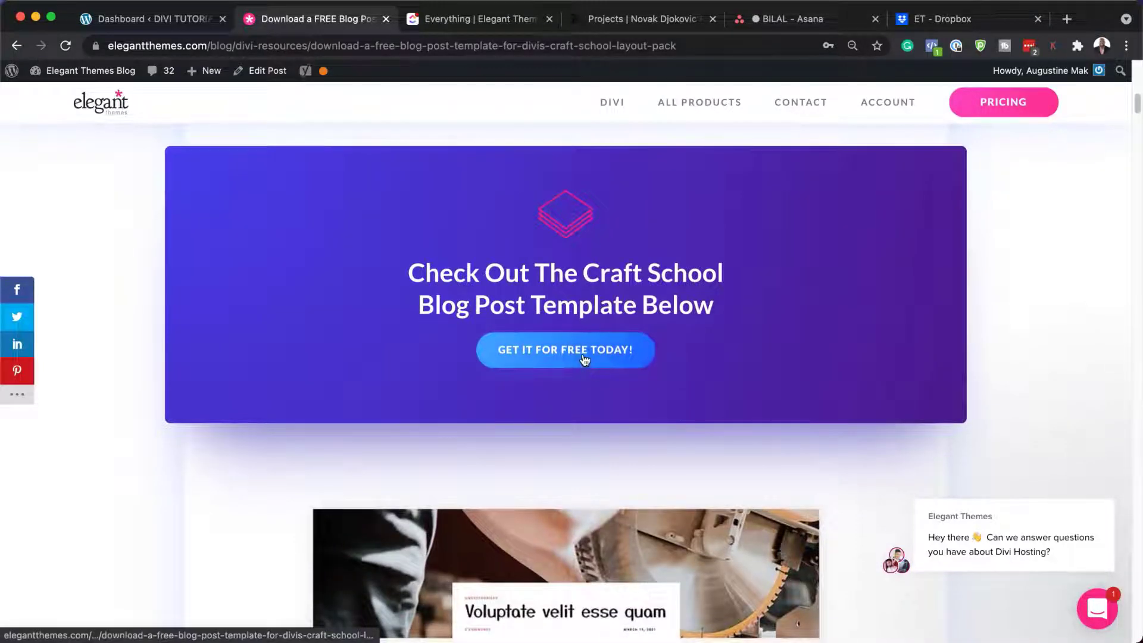
# Step: Subscribe to the template download form with an email address
pyautogui.click(585, 358)
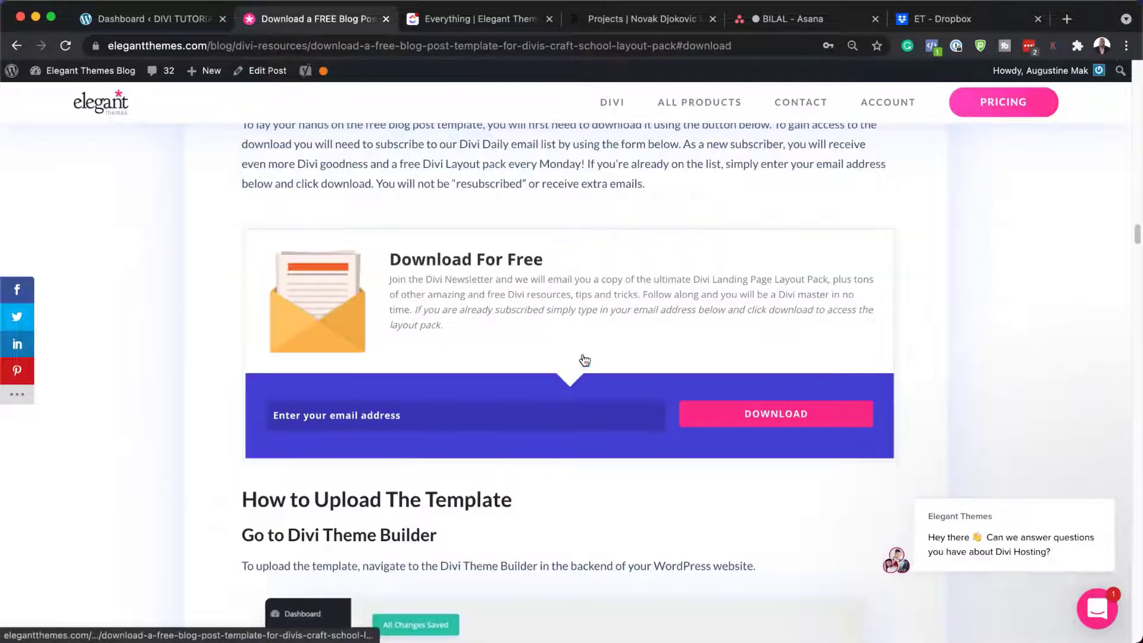
pyautogui.click(527, 417)
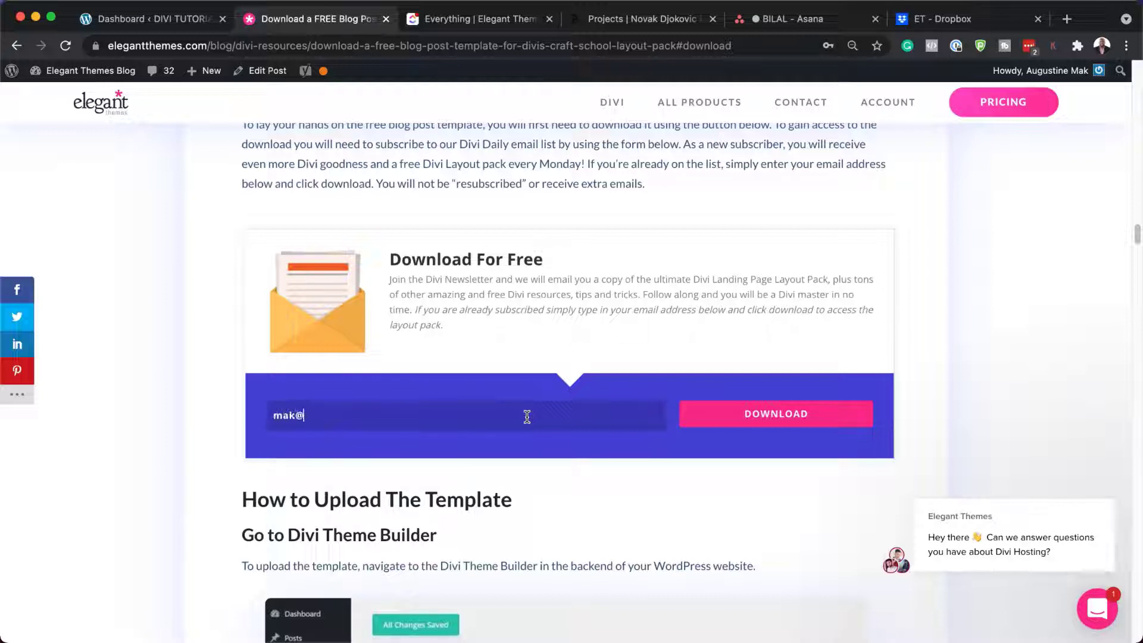
pyautogui.click(831, 423)
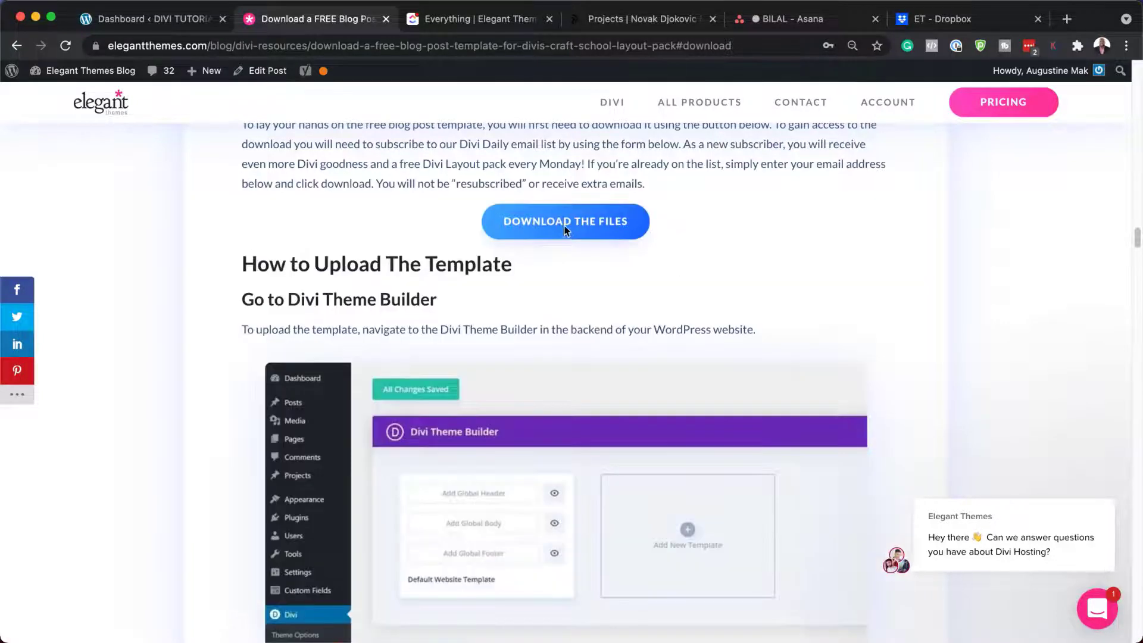
# Step: Download the files and reveal divi-craft-school-blog-post-template.zip in the Downloads folder
pyautogui.click(563, 224)
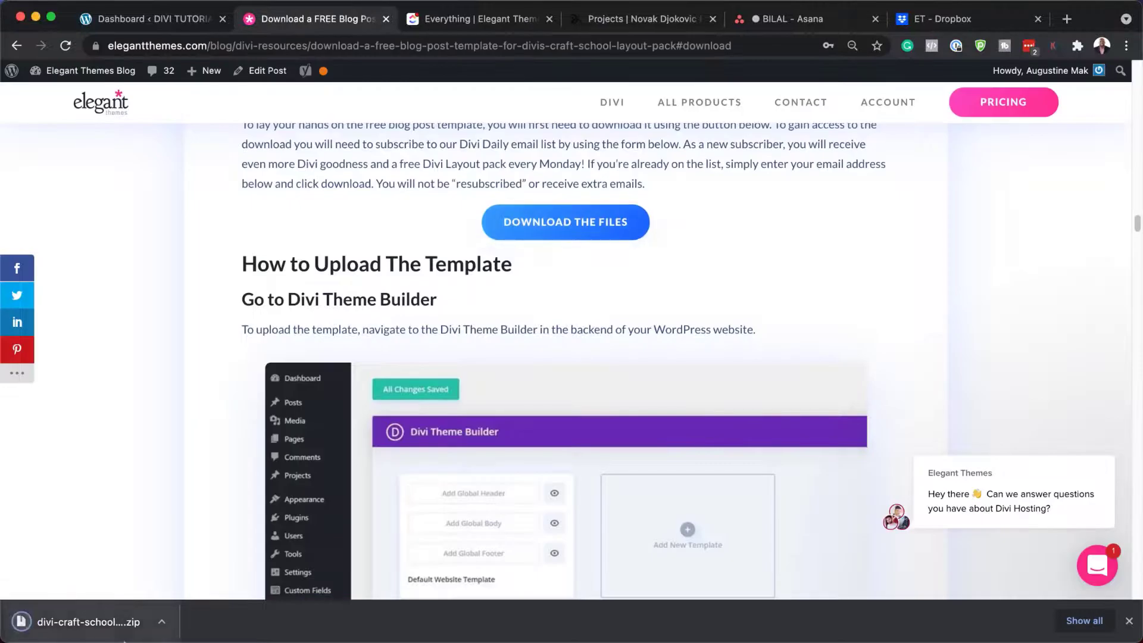
pyautogui.click(162, 622)
pyautogui.click(208, 608)
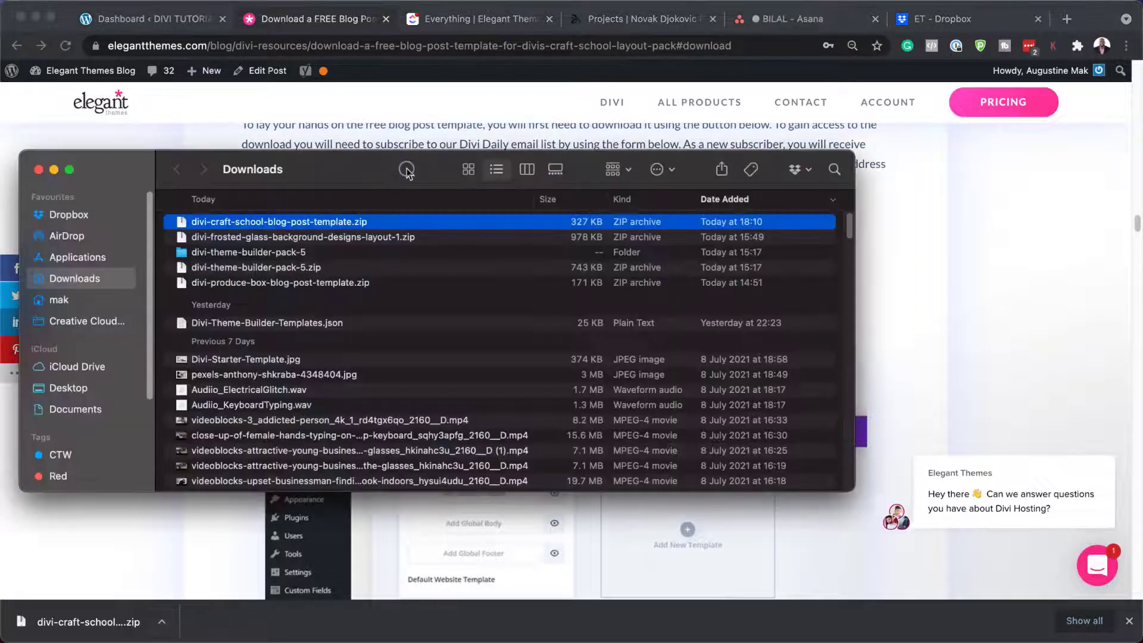
pyautogui.moveTo(398, 161); pyautogui.dragTo(497, 248)
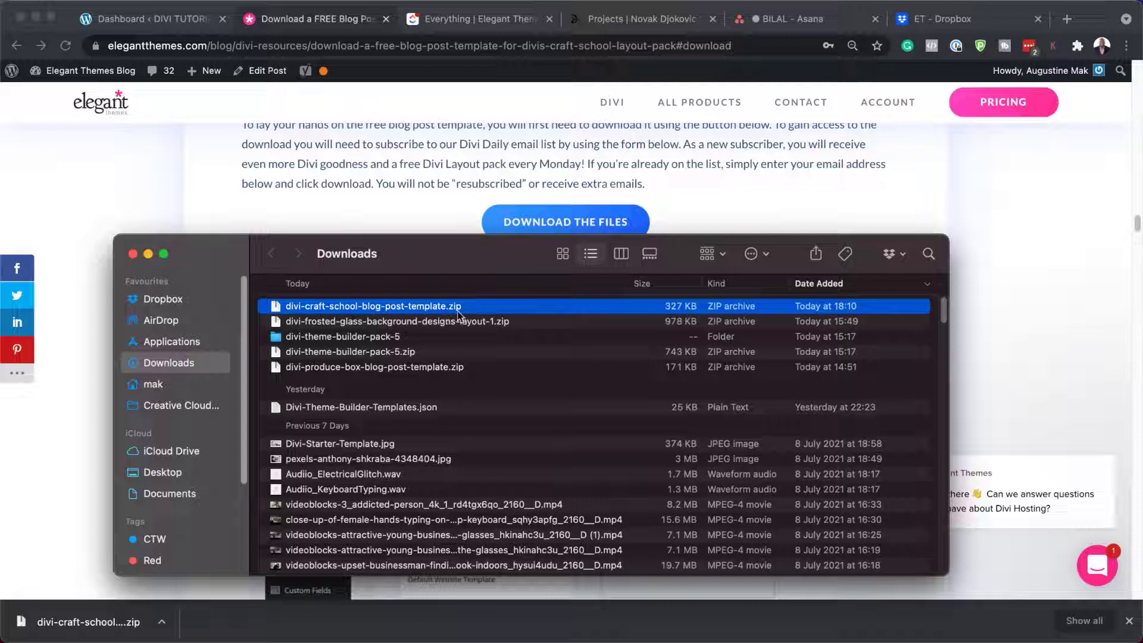
# Step: Unzip the Craft School zip and open the template JSON folder, then minimise Finder
pyautogui.doubleClick(278, 308)
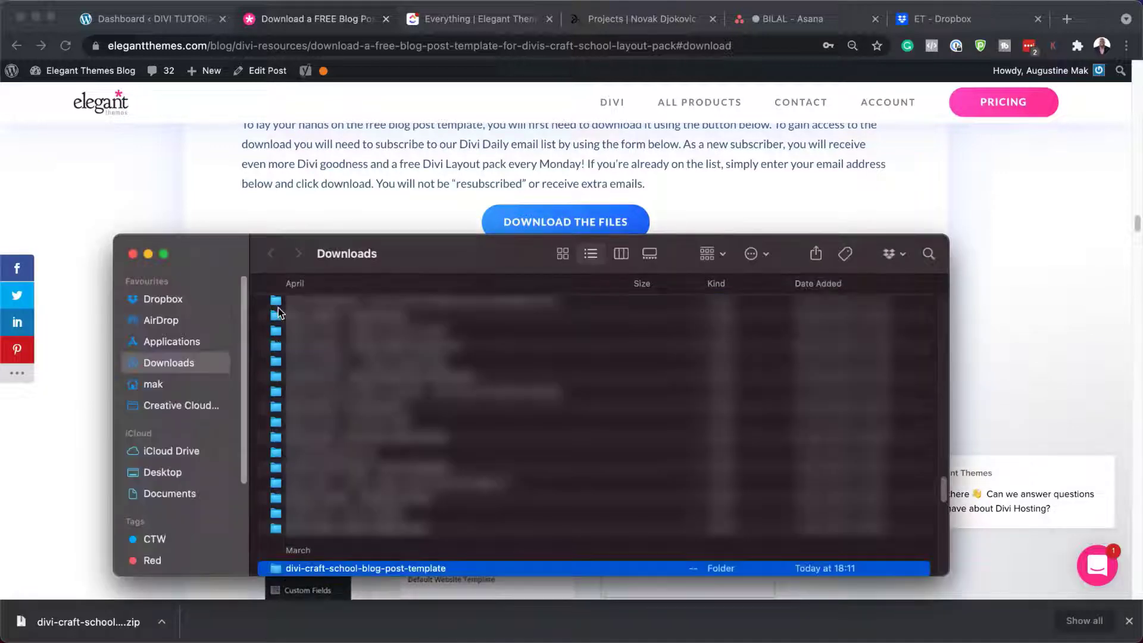
pyautogui.doubleClick(280, 570)
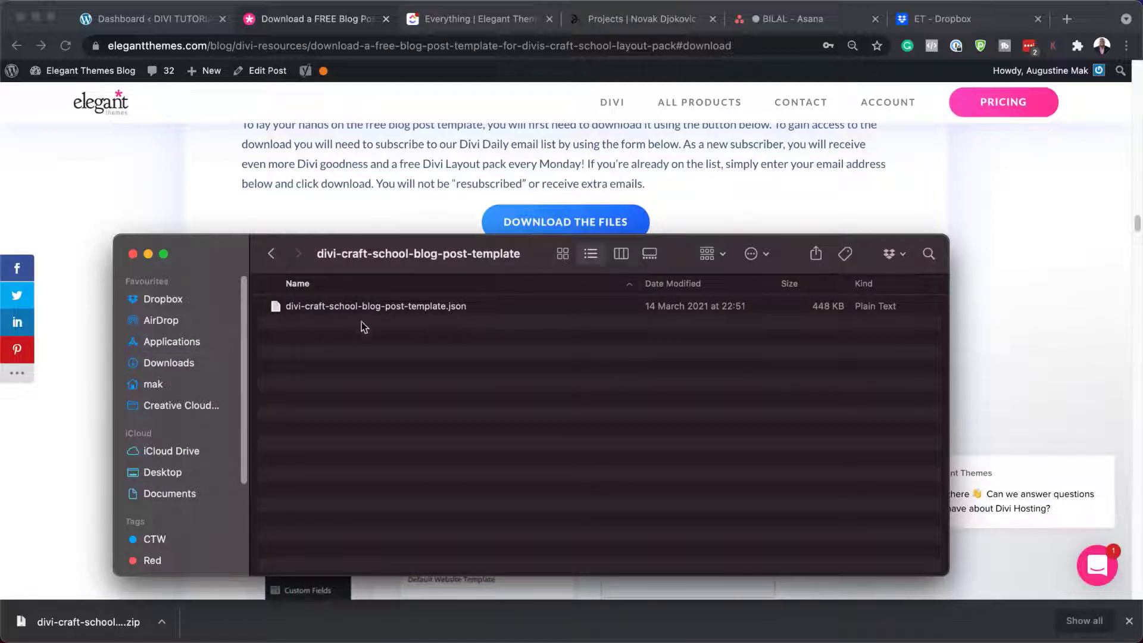
pyautogui.press('super+m')
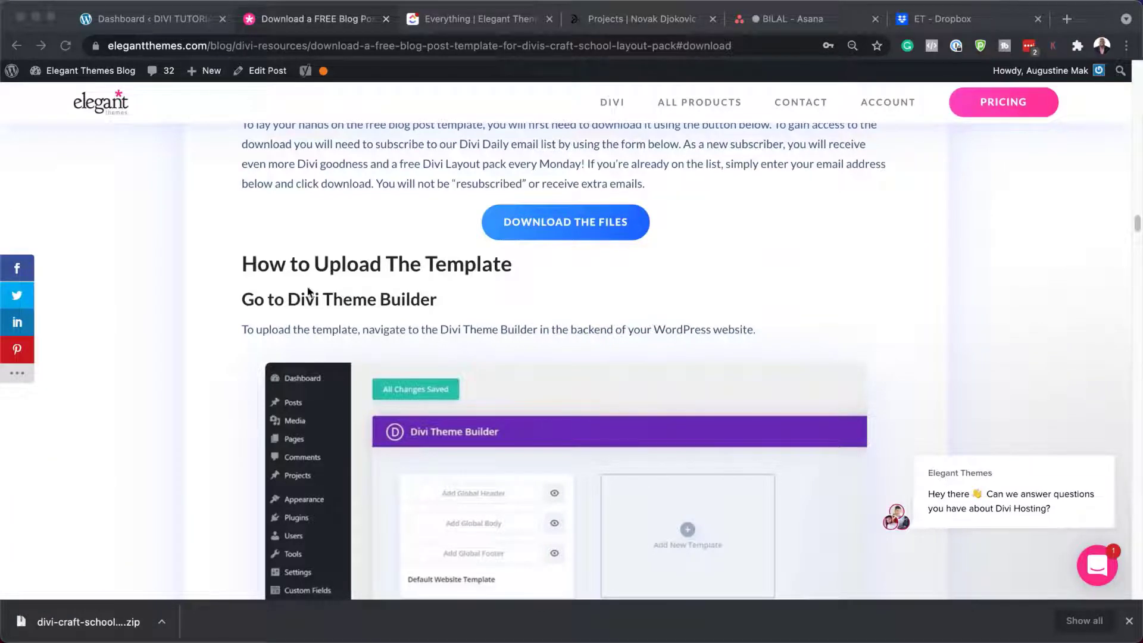
# Step: Return to the WordPress admin dashboard and open the Posts > All Posts list
pyautogui.click(309, 203)
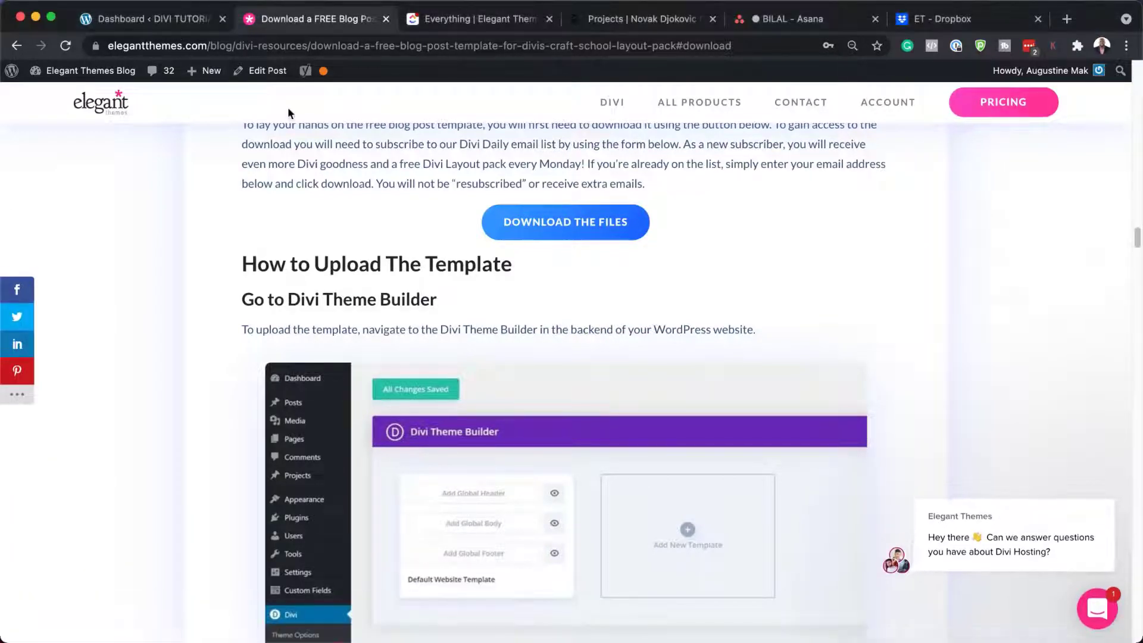
pyautogui.click(176, 18)
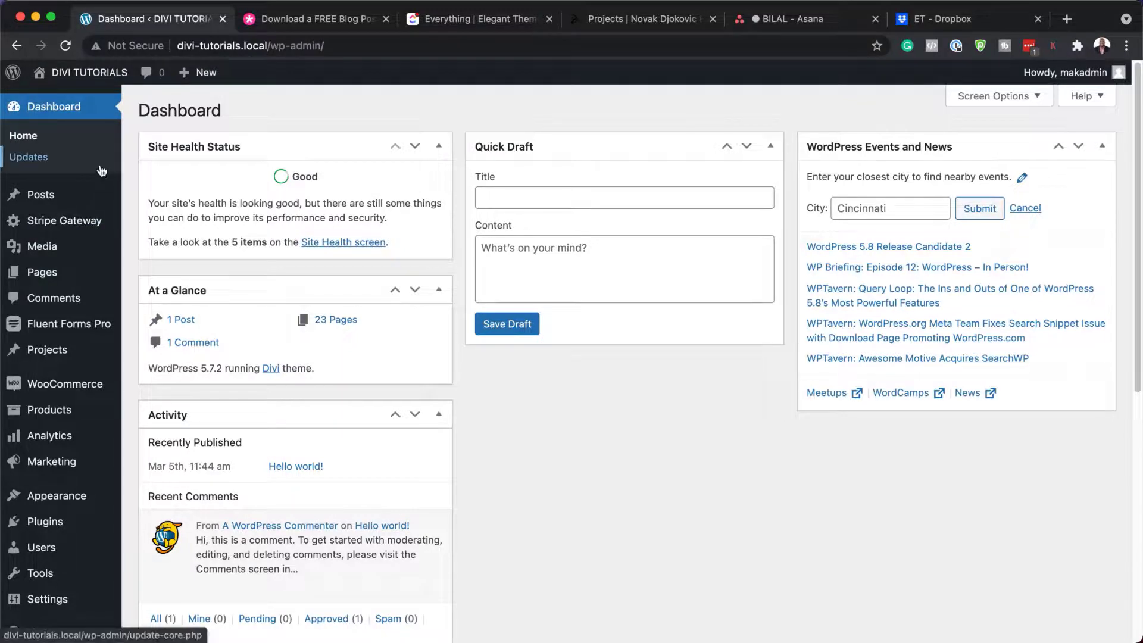
pyautogui.moveTo(65, 365)
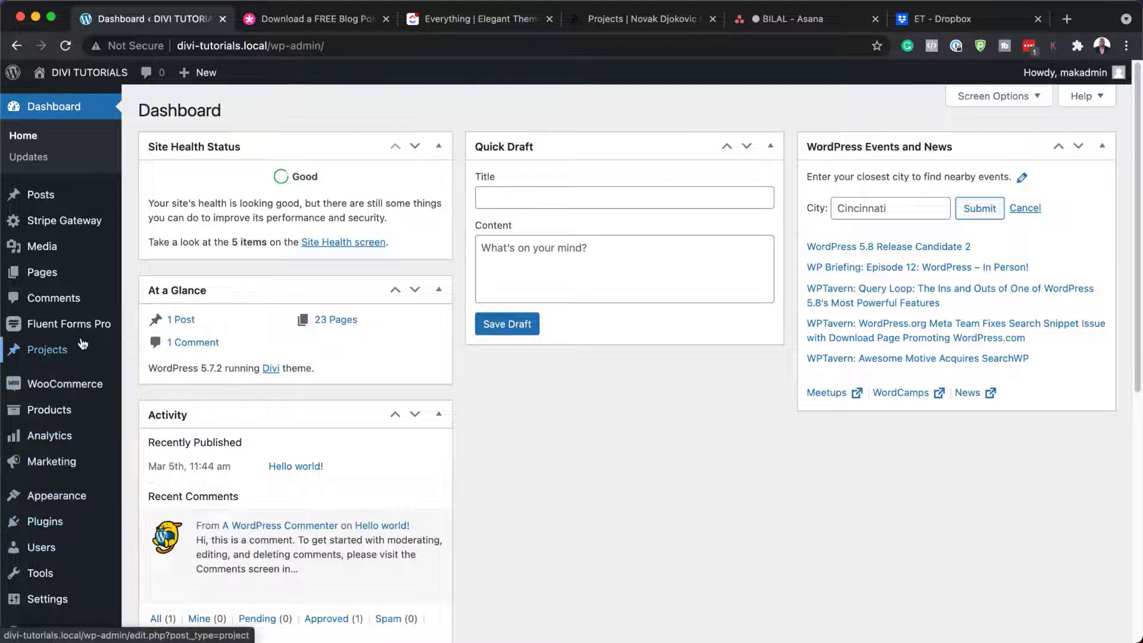
pyautogui.moveTo(77, 279)
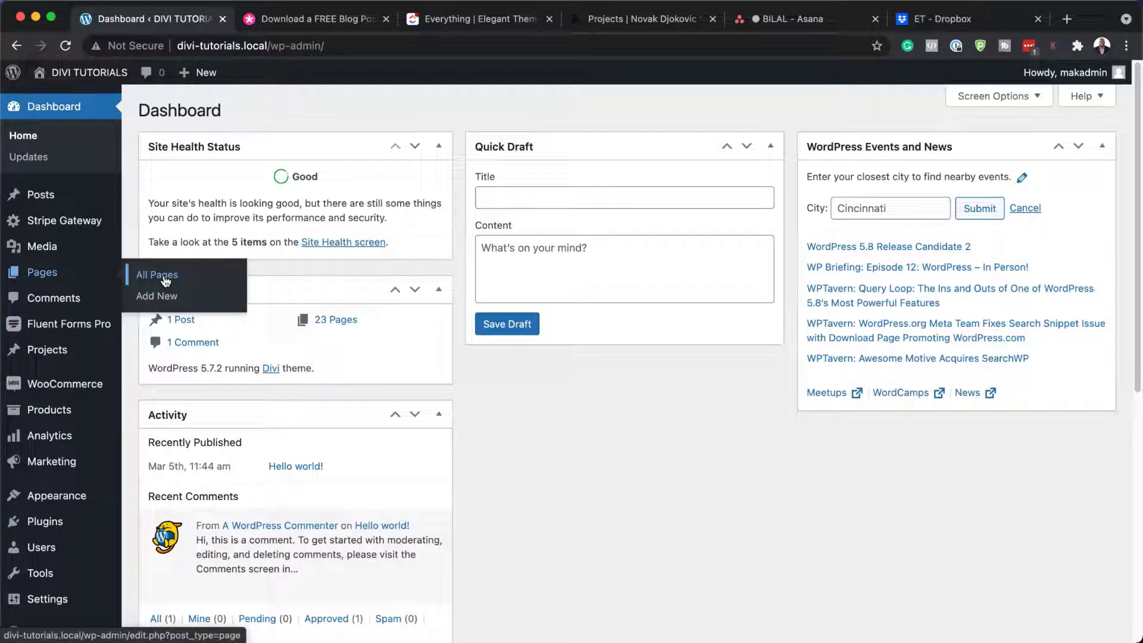
pyautogui.moveTo(73, 198)
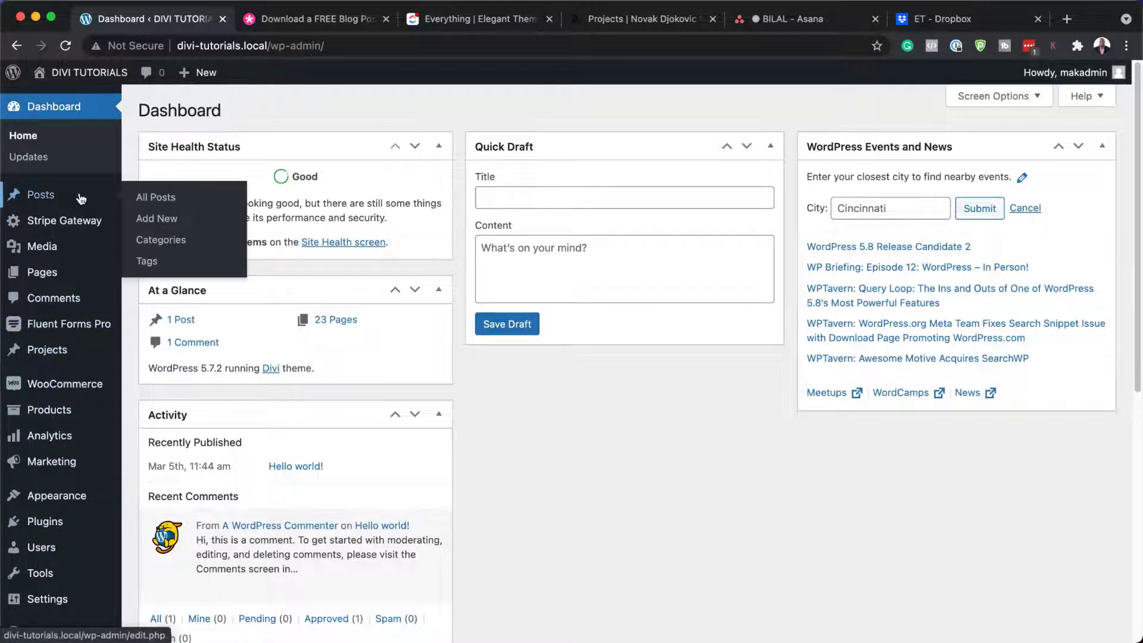
pyautogui.keyDown('super'); pyautogui.click(170, 199); pyautogui.keyUp('super')
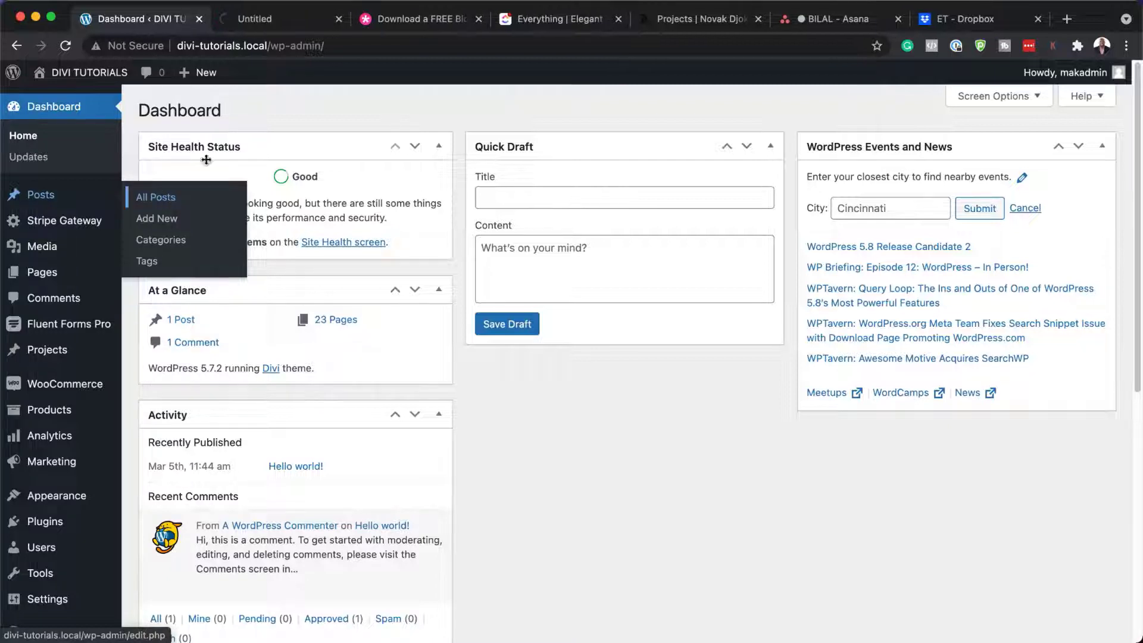
# Step: View the Hello world! post on the live site
pyautogui.click(283, 18)
pyautogui.moveTo(204, 243)
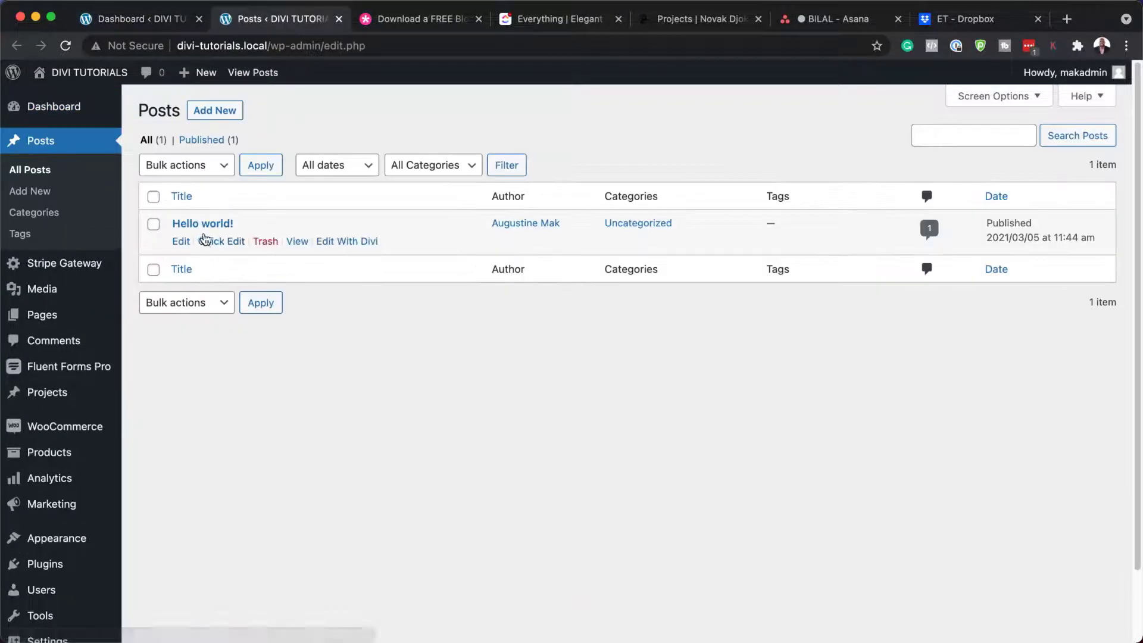
pyautogui.click(297, 242)
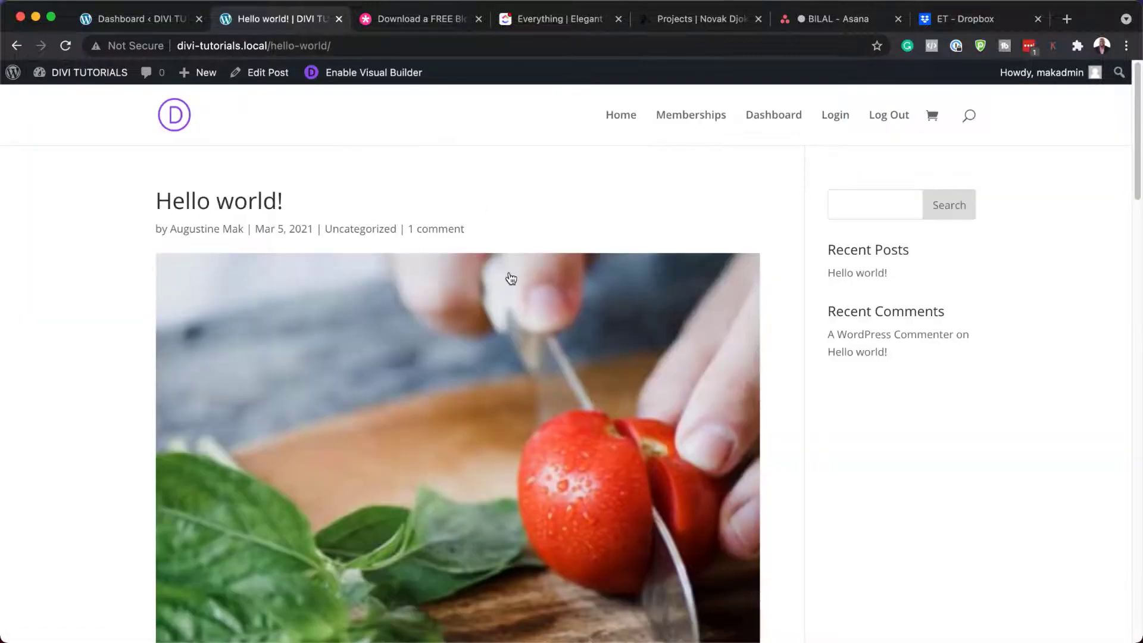
pyautogui.scroll(-8, 446, 353)
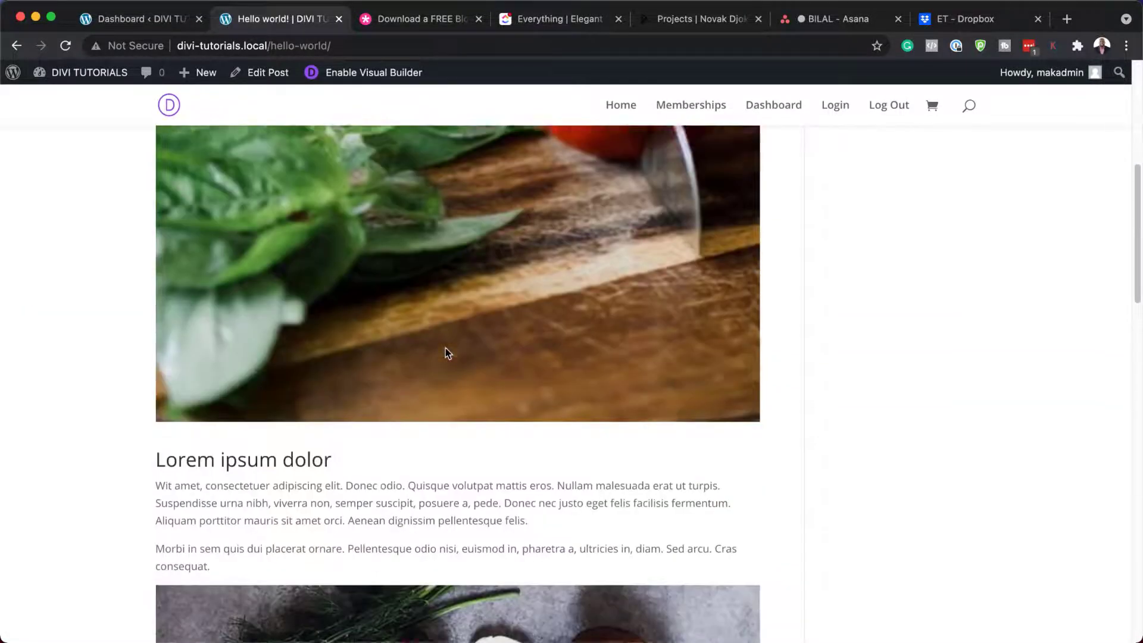
pyautogui.scroll(-15, 446, 353)
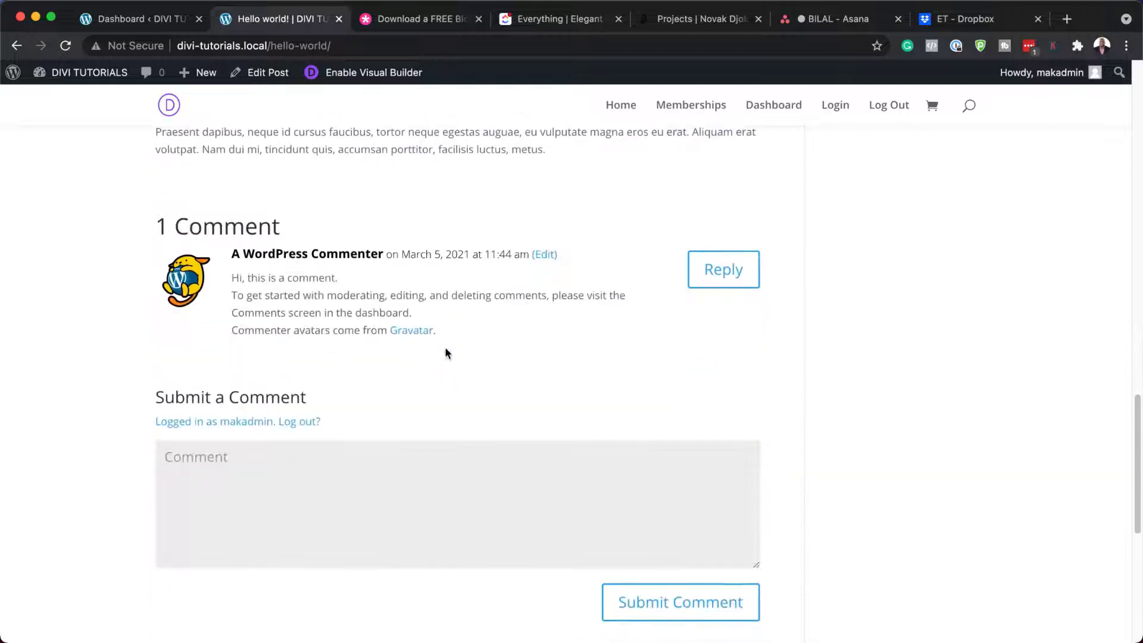
pyautogui.scroll(-7, 446, 353)
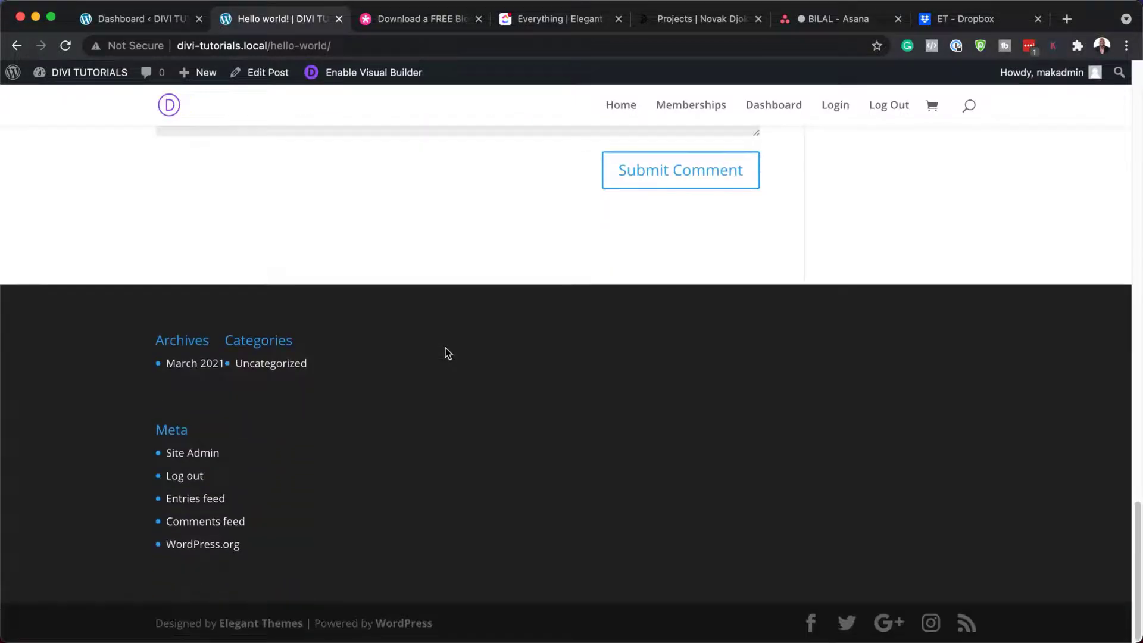
pyautogui.scroll(2, 446, 353)
pyautogui.scroll(20, 445, 353)
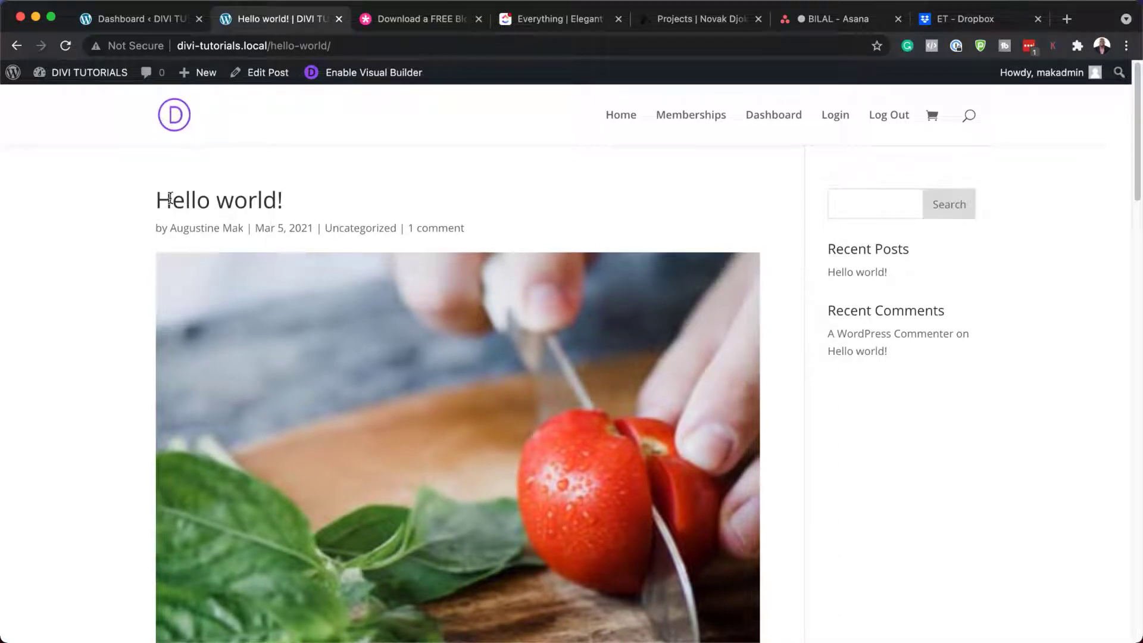
# Step: Go back to the WordPress dashboard and open the Divi Theme Builder
pyautogui.click(178, 24)
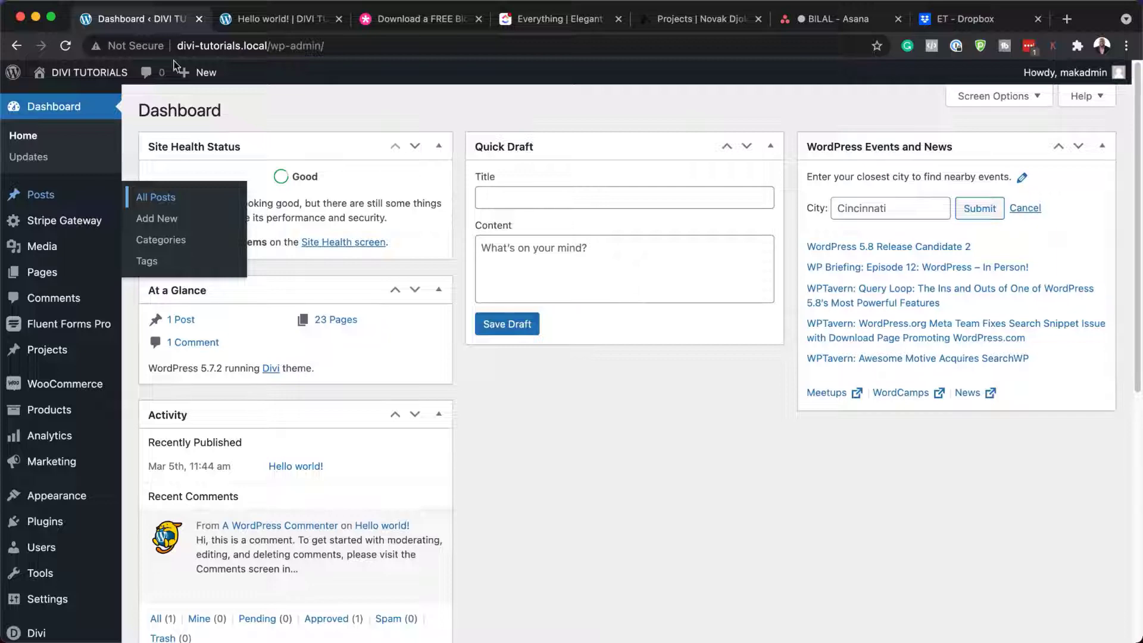
pyautogui.scroll(-7, 79, 476)
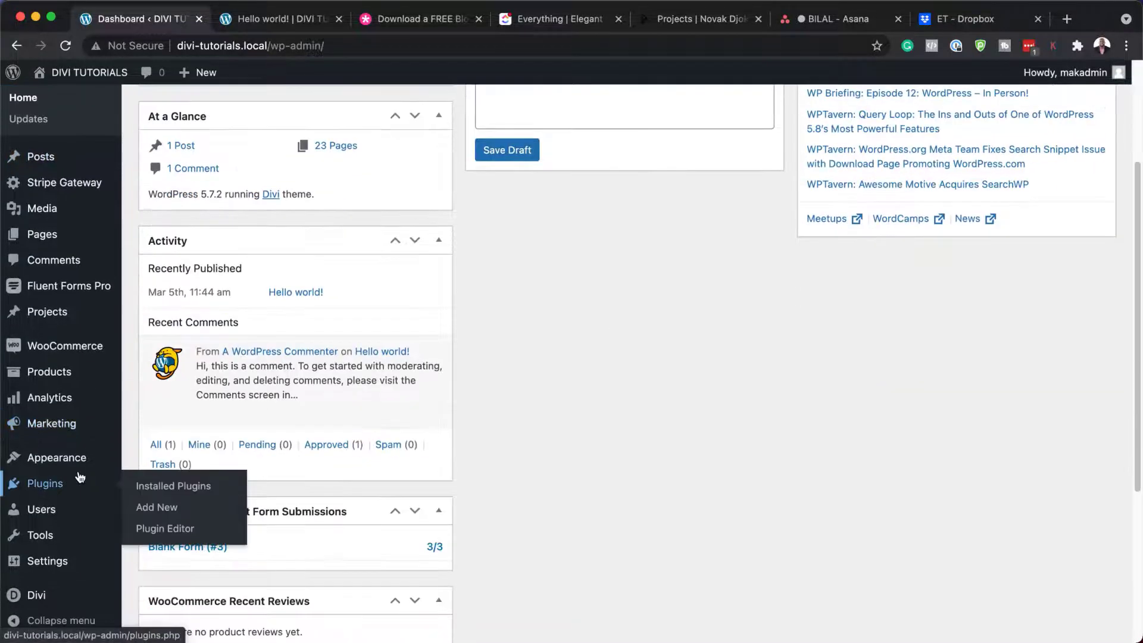
pyautogui.moveTo(35, 598)
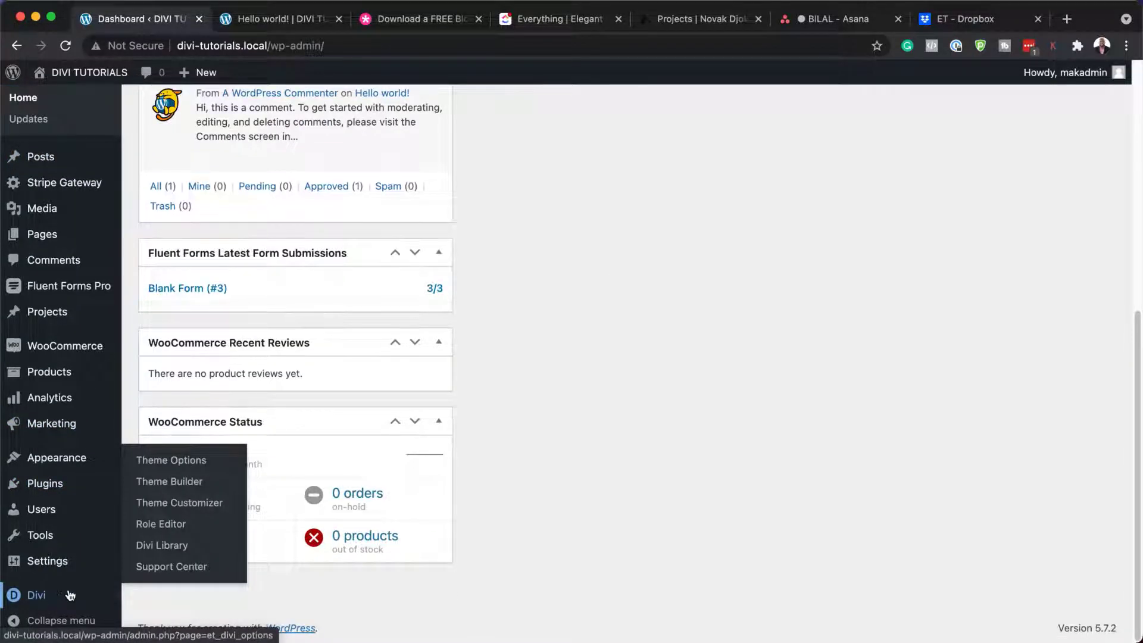
pyautogui.click(182, 490)
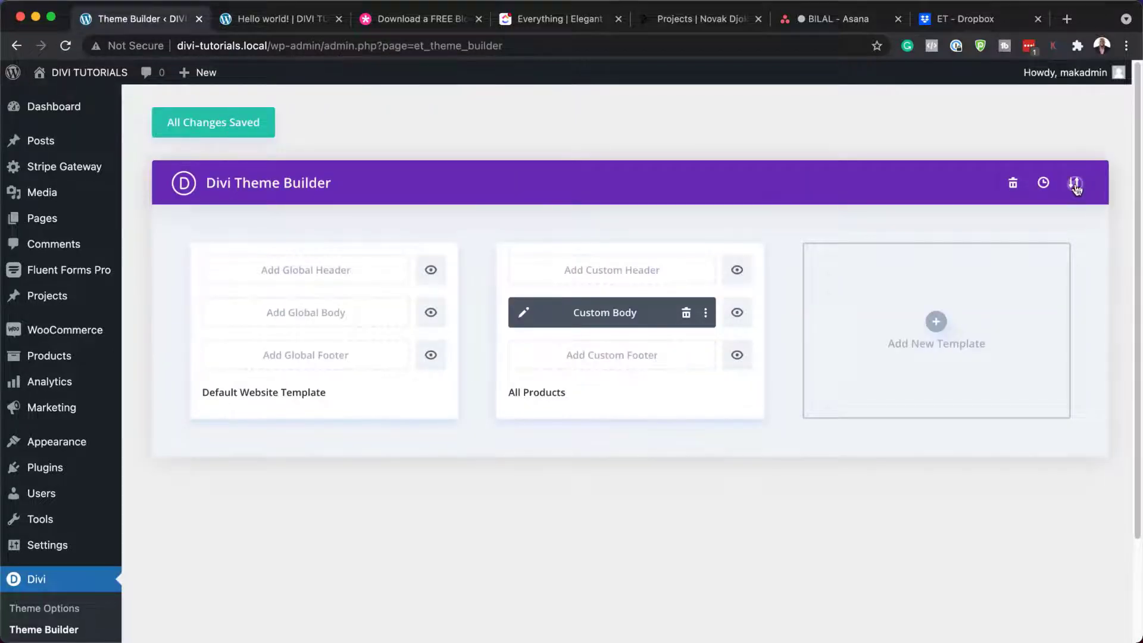
# Step: Import divi-craft-school-blog-post-template.json through Portability > Import
pyautogui.click(1075, 186)
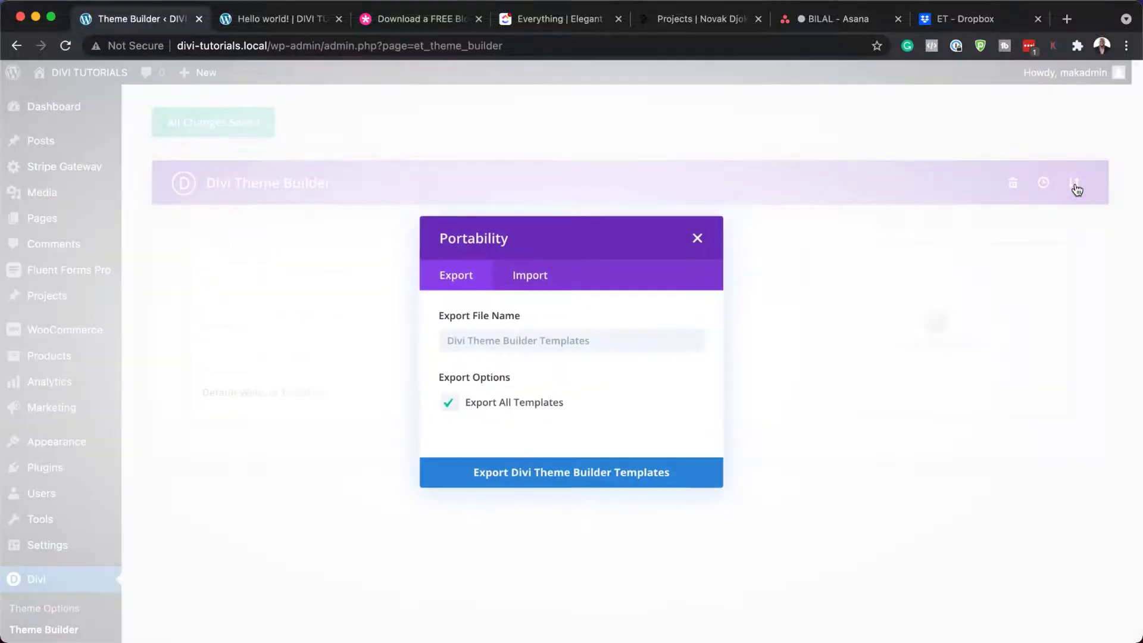
pyautogui.click(532, 277)
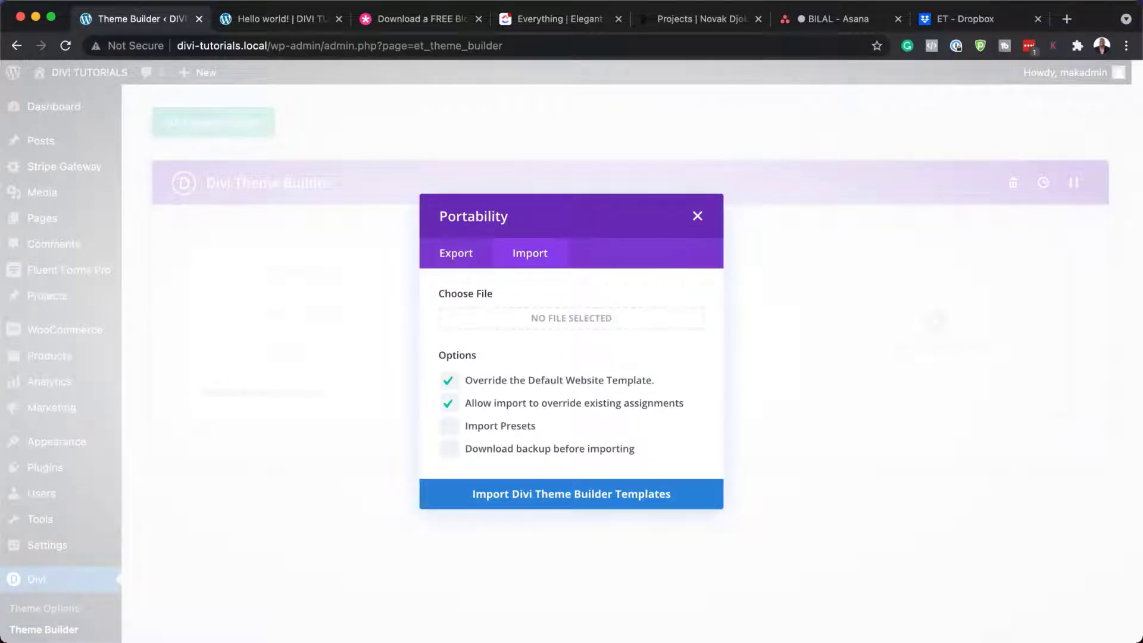
pyautogui.moveTo(628, 541); pyautogui.dragTo(438, 375)
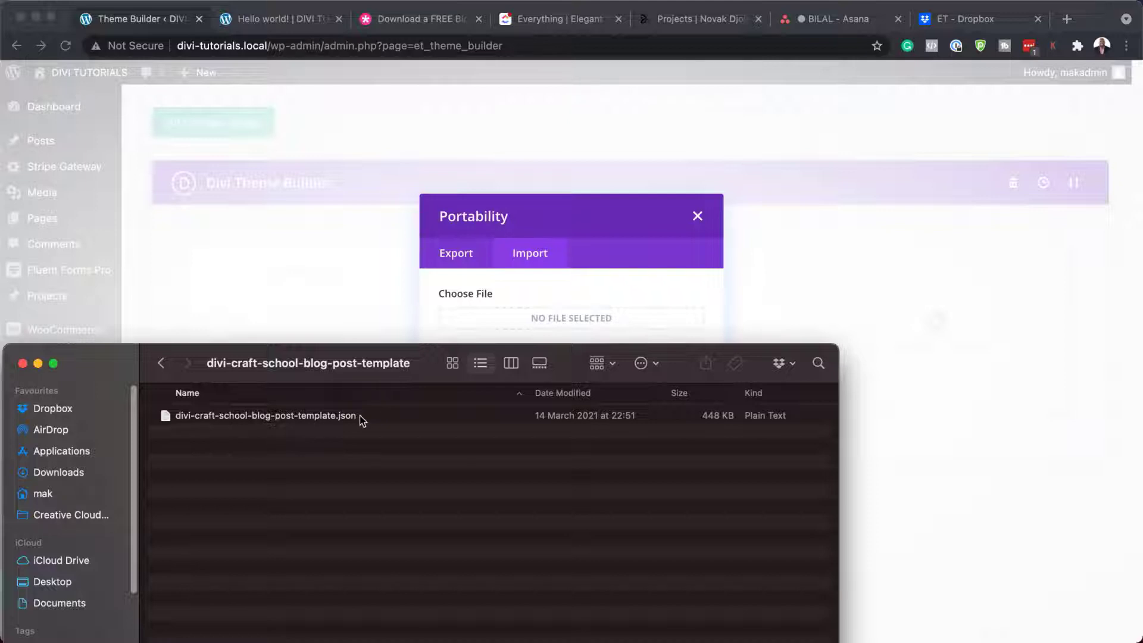
pyautogui.moveTo(166, 415); pyautogui.dragTo(528, 319)
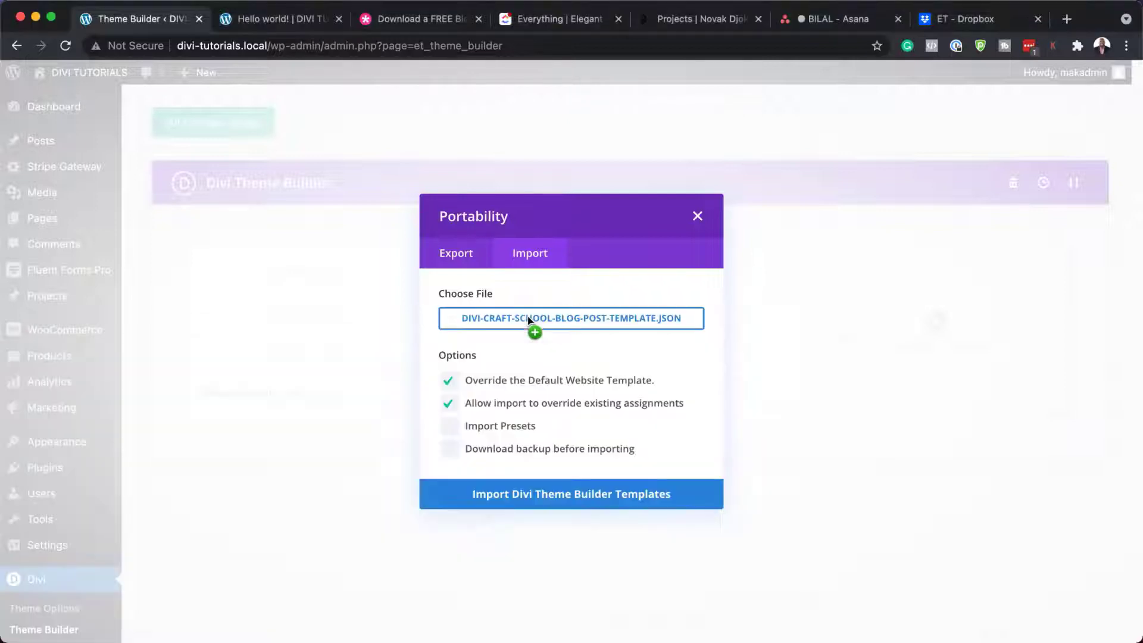
pyautogui.click(527, 498)
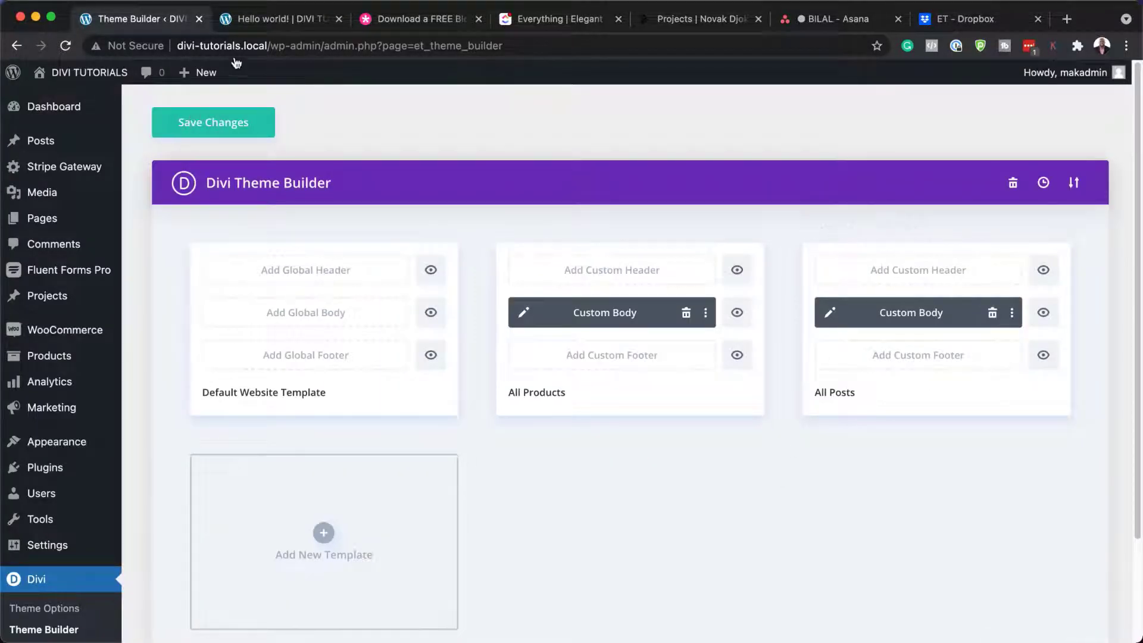
# Step: Save the imported templates and reload the Hello world! post to show the new layout
pyautogui.click(191, 126)
pyautogui.click(278, 21)
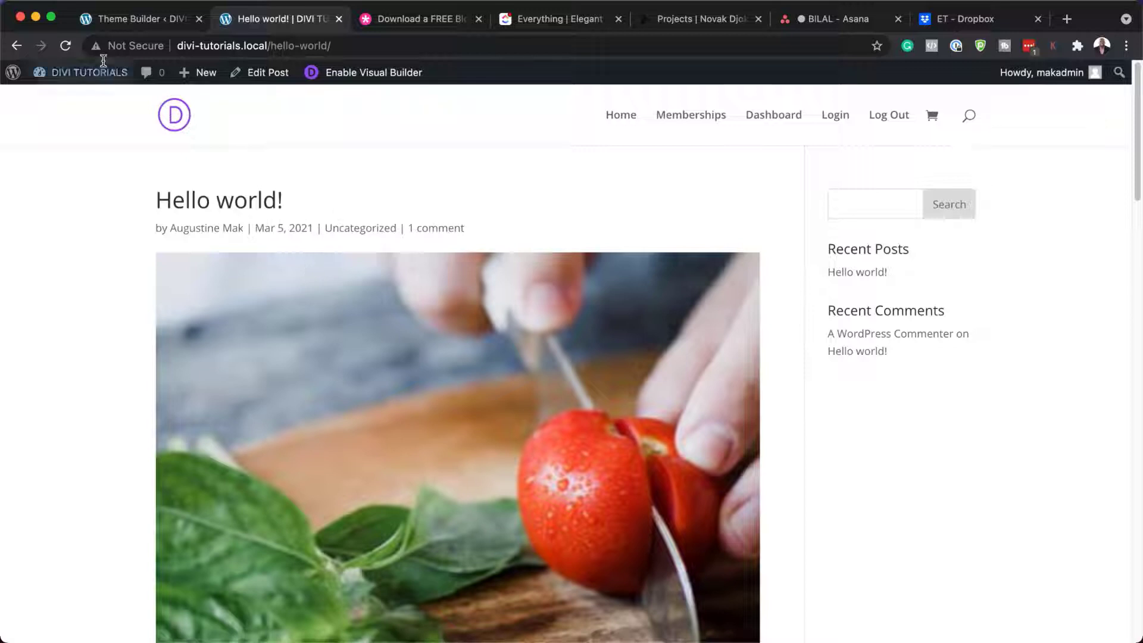
pyautogui.click(66, 47)
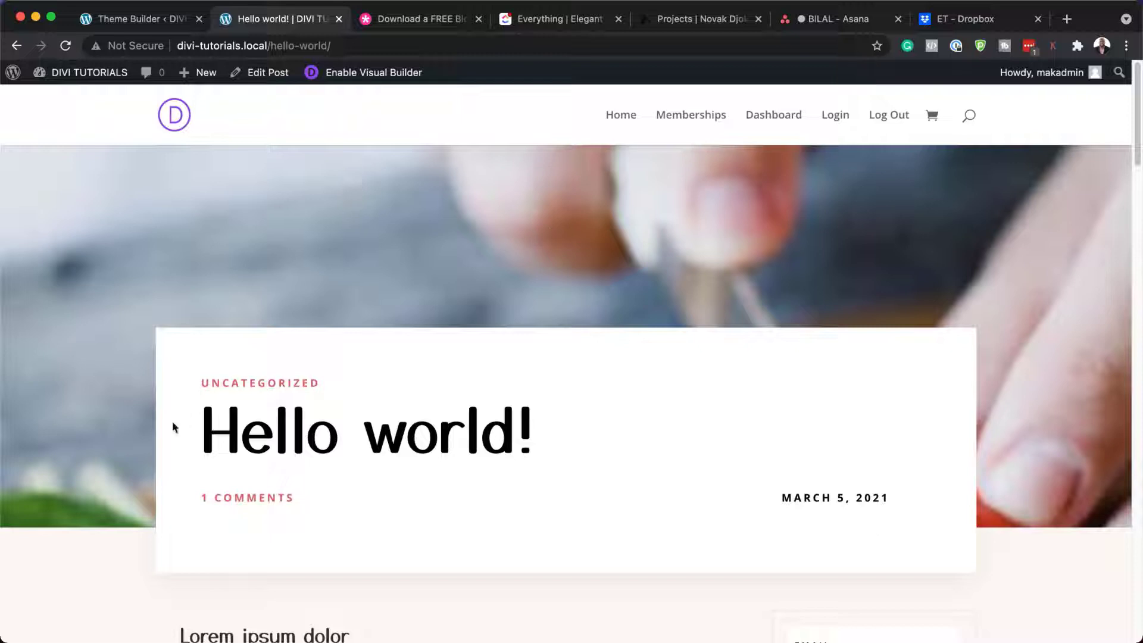
# Step: Scroll through the restyled post, then open the All Posts Custom Body layout for editing
pyautogui.scroll(-3, 126, 420)
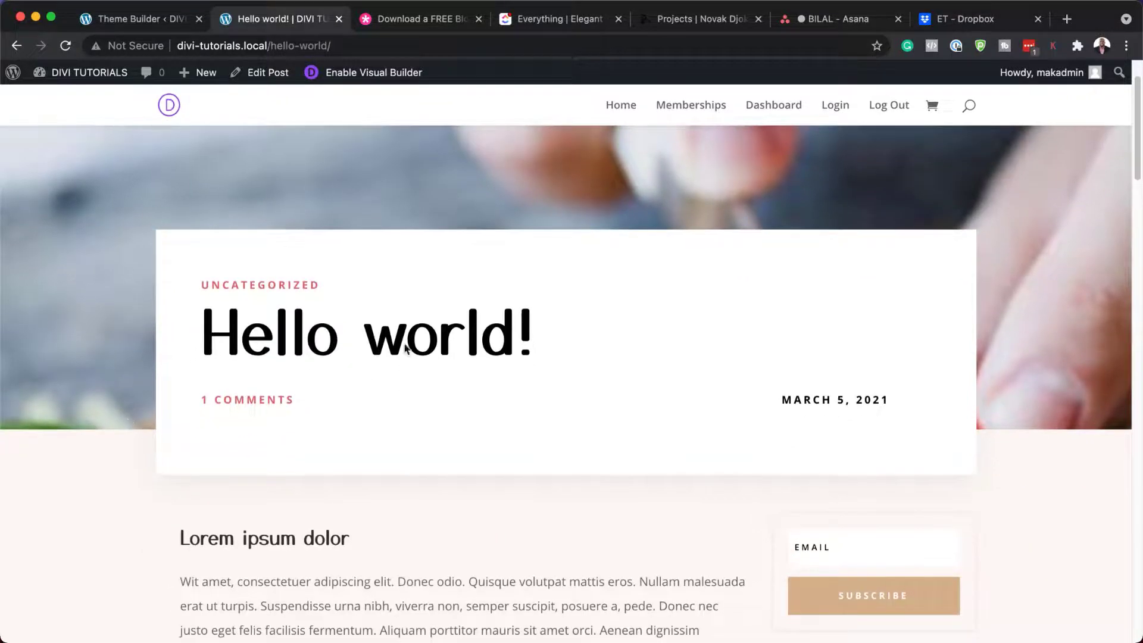
pyautogui.scroll(-5, 216, 445)
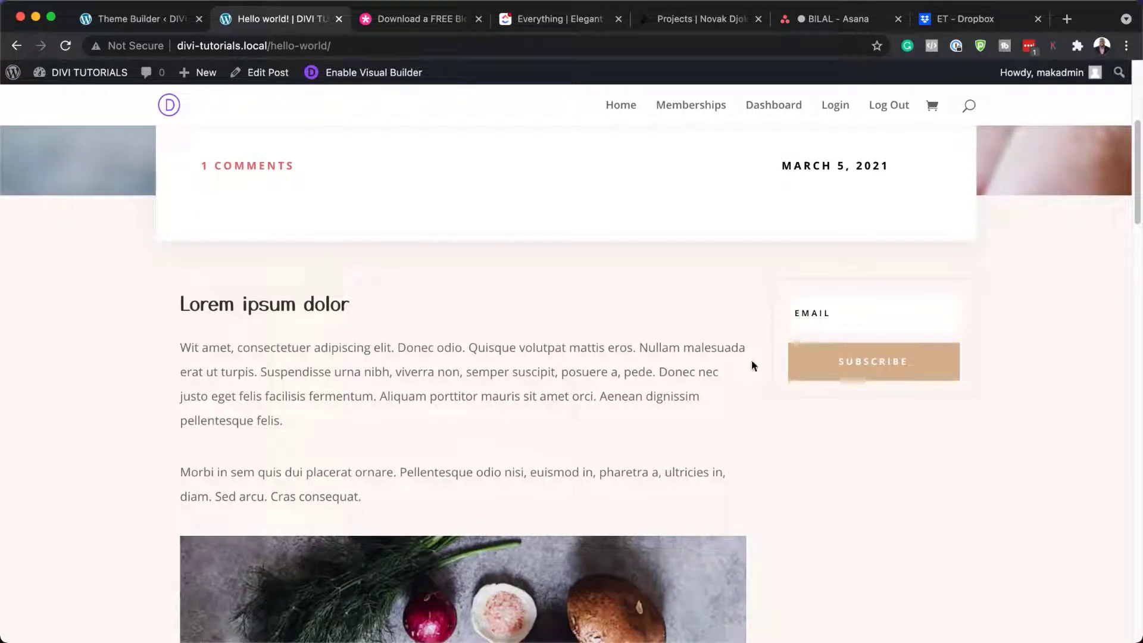
pyautogui.scroll(-15, 328, 475)
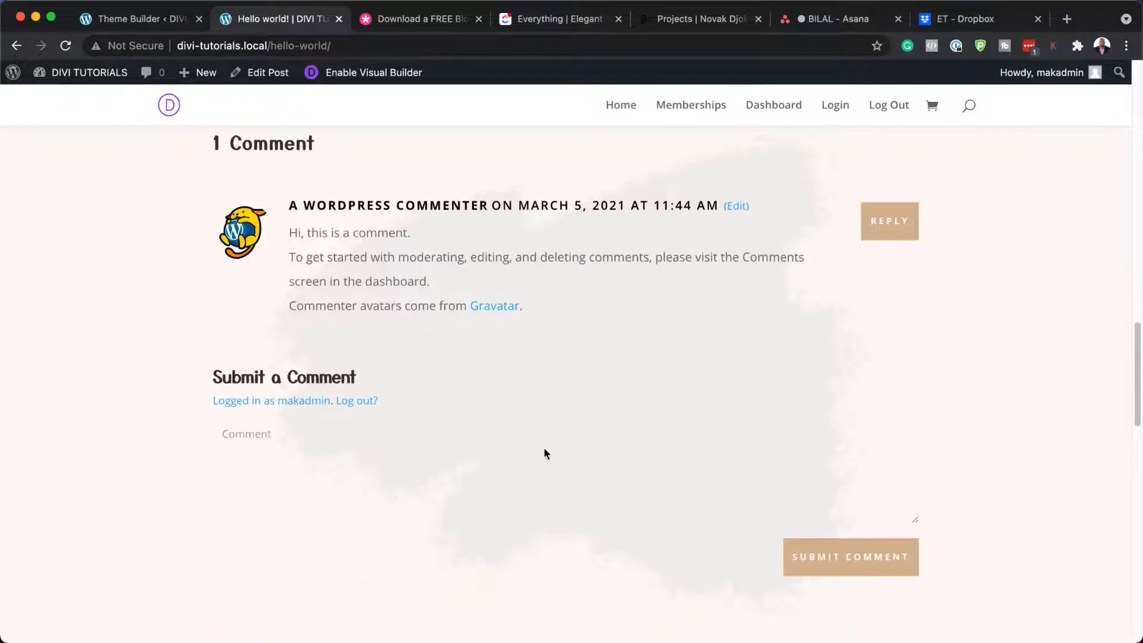
pyautogui.scroll(-3, 431, 512)
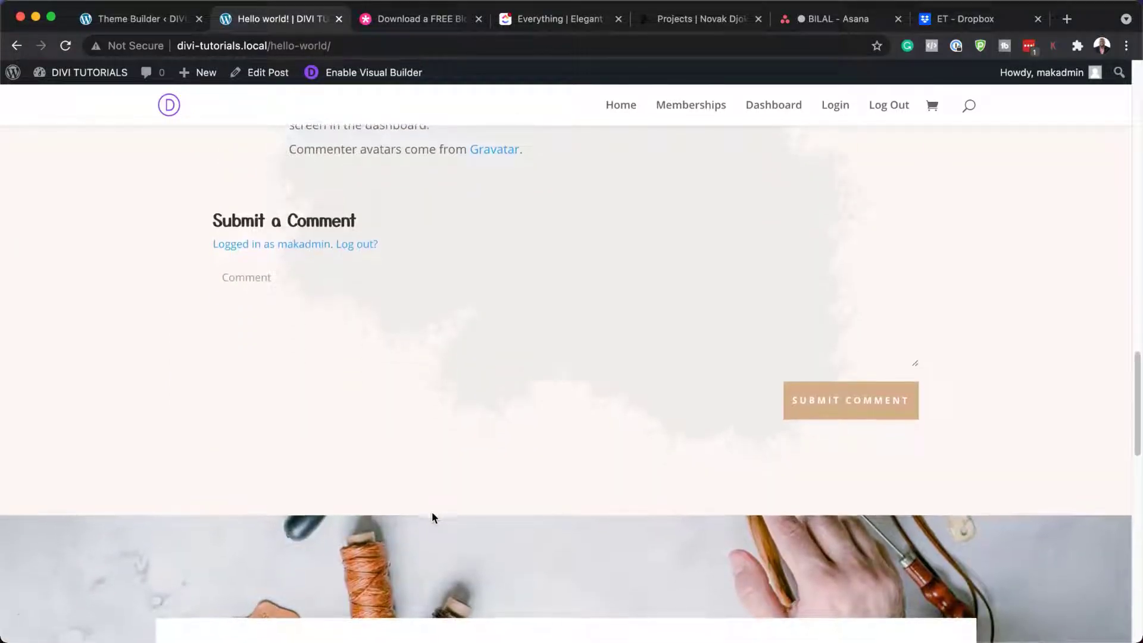
pyautogui.scroll(-3, 431, 512)
pyautogui.scroll(-6, 433, 514)
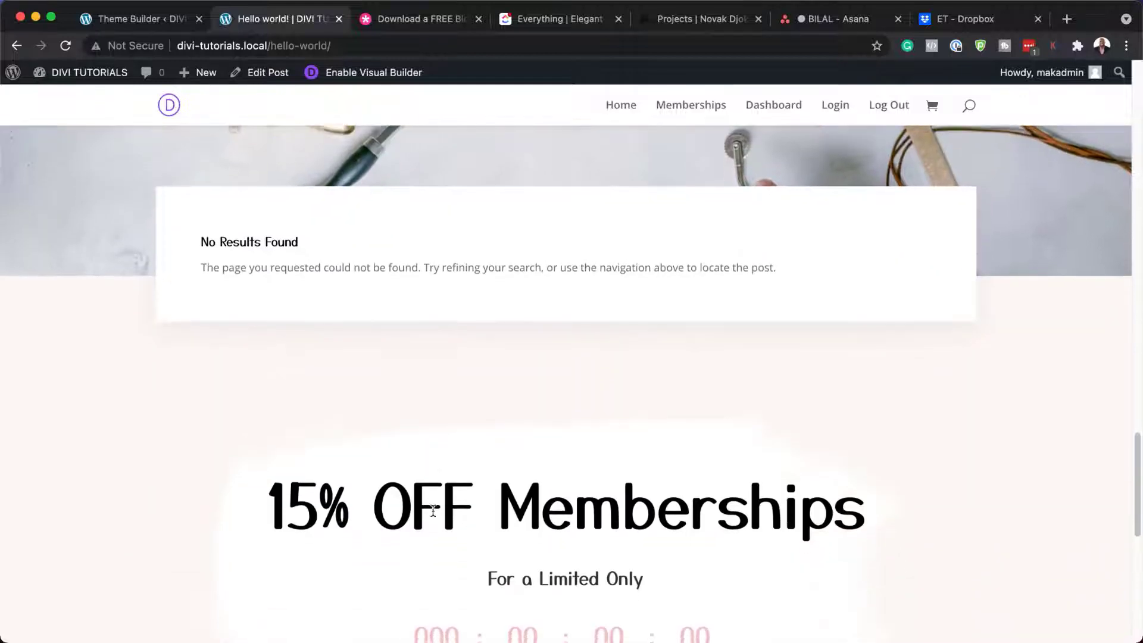
pyautogui.scroll(-4, 433, 510)
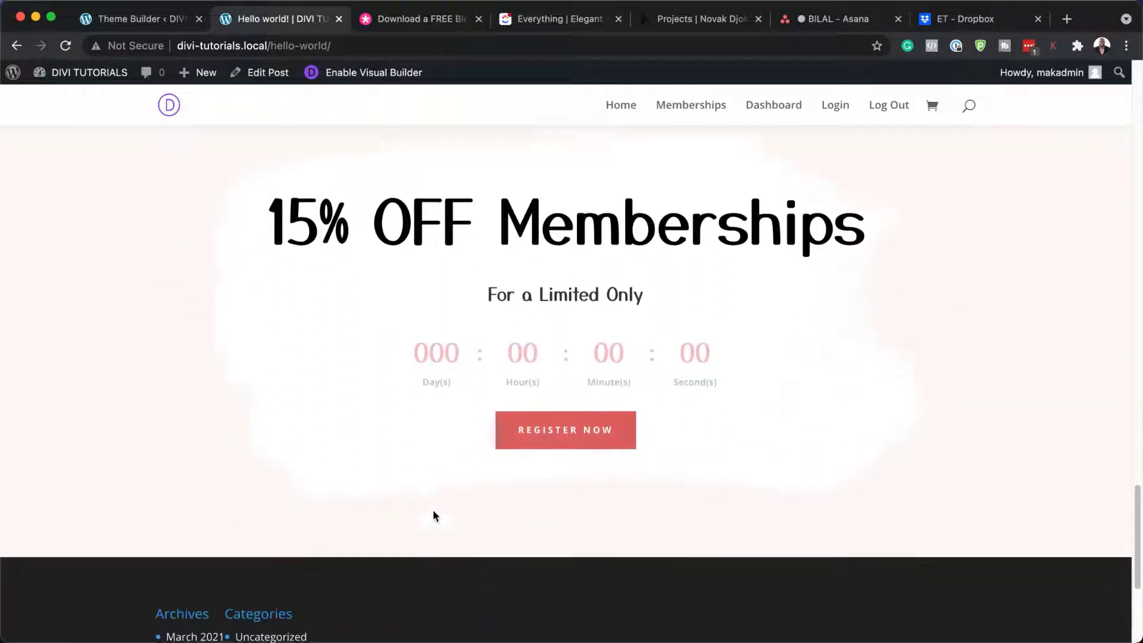
pyautogui.click(160, 20)
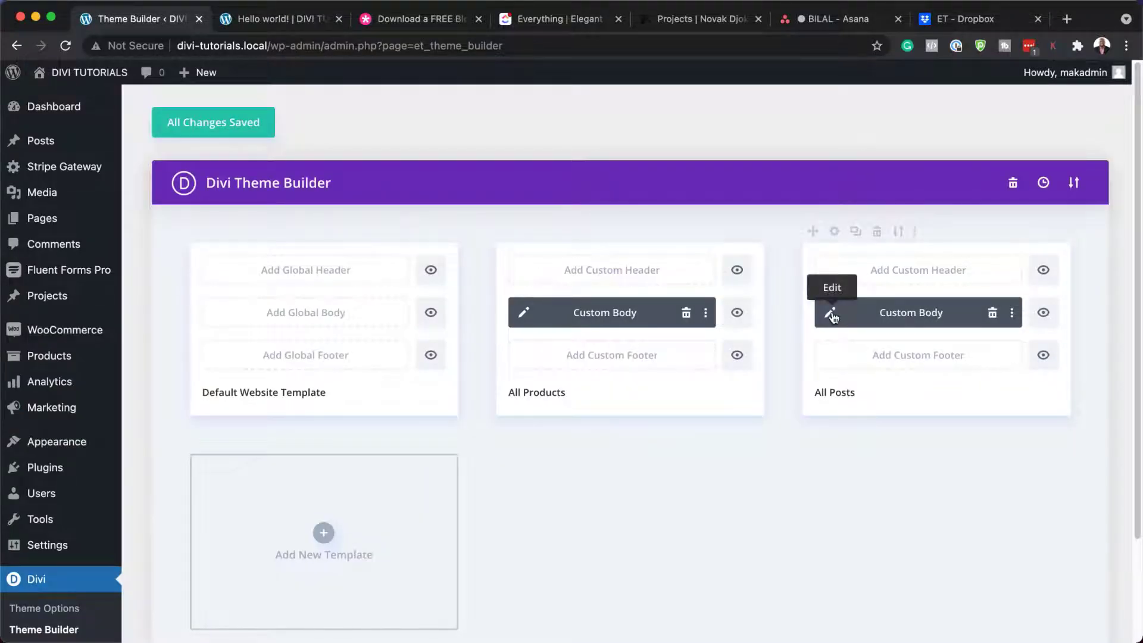
pyautogui.click(831, 314)
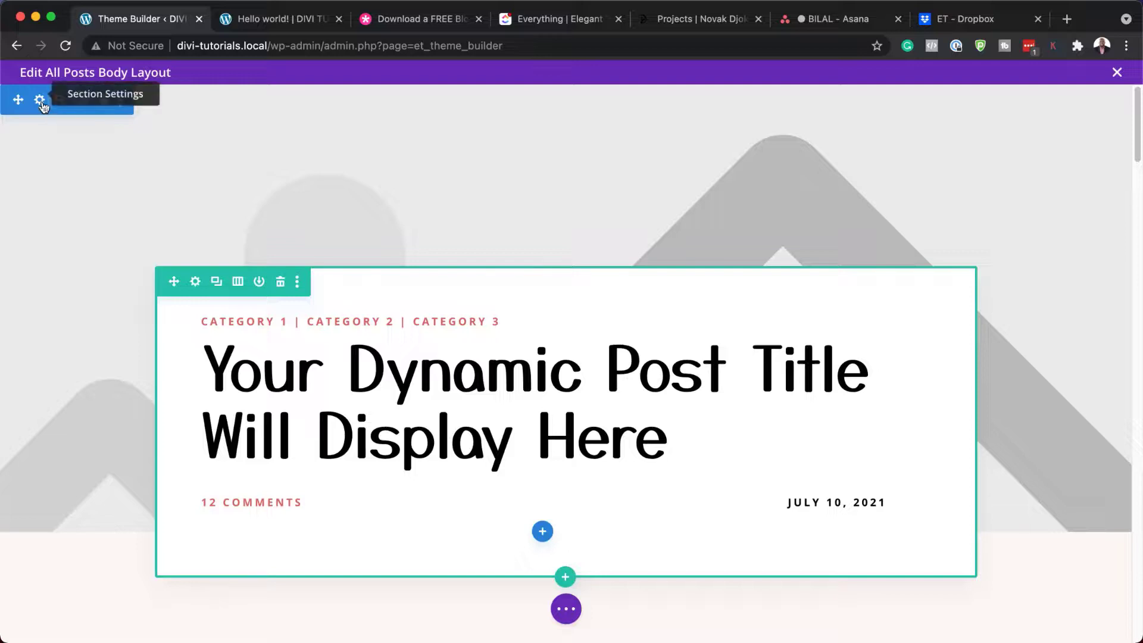
pyautogui.click(40, 100)
pyautogui.click(66, 272)
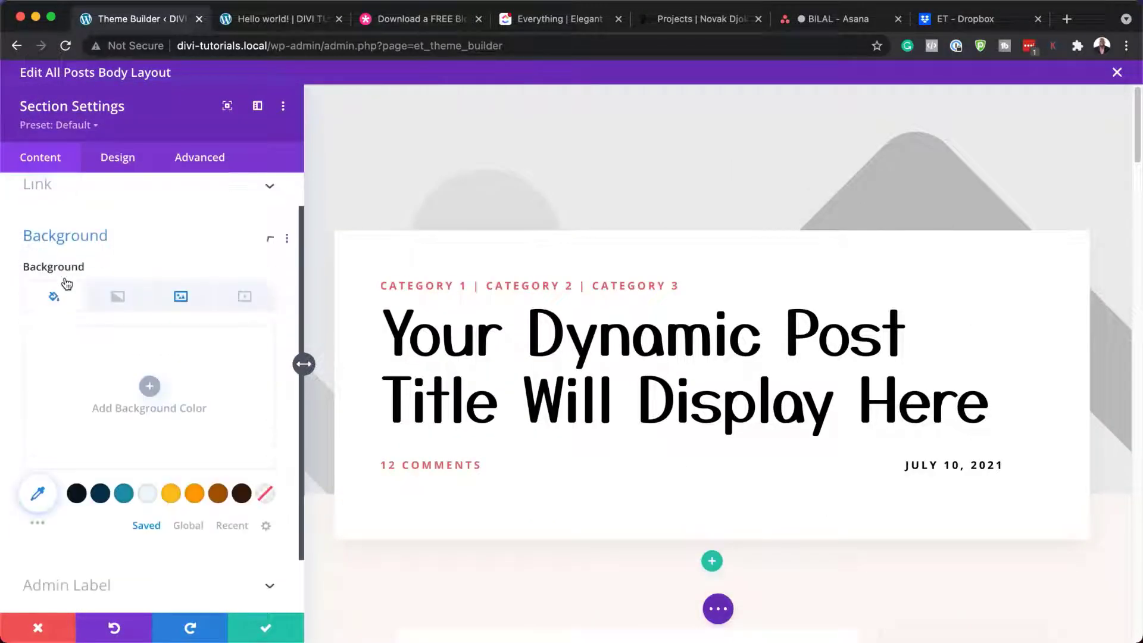
pyautogui.click(183, 259)
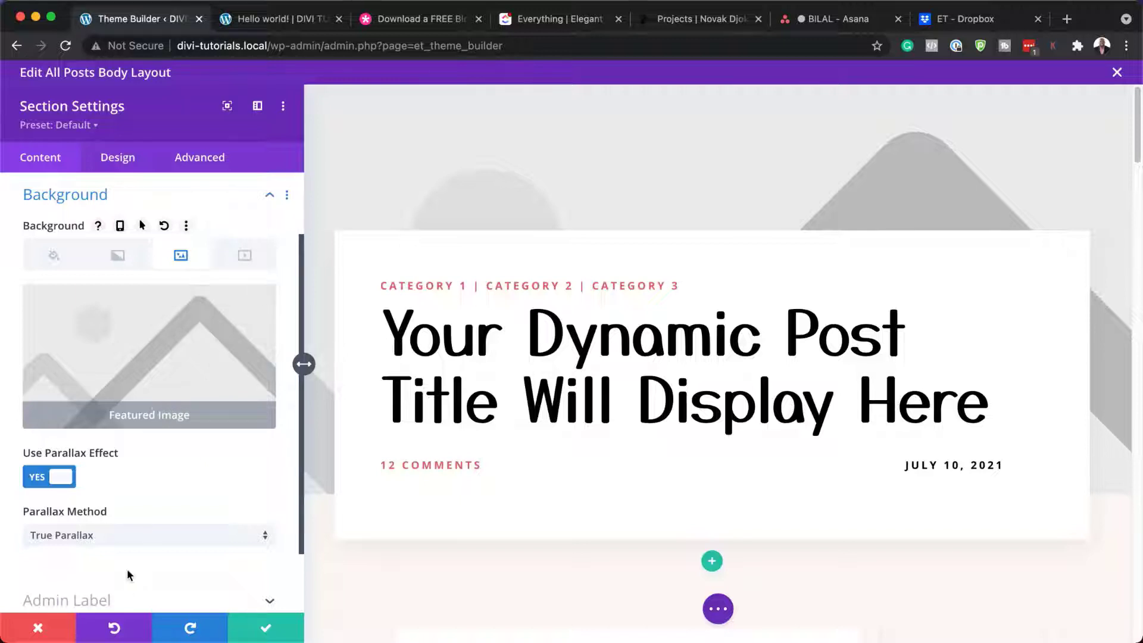
pyautogui.scroll(-3, 160, 553)
pyautogui.scroll(5, 161, 551)
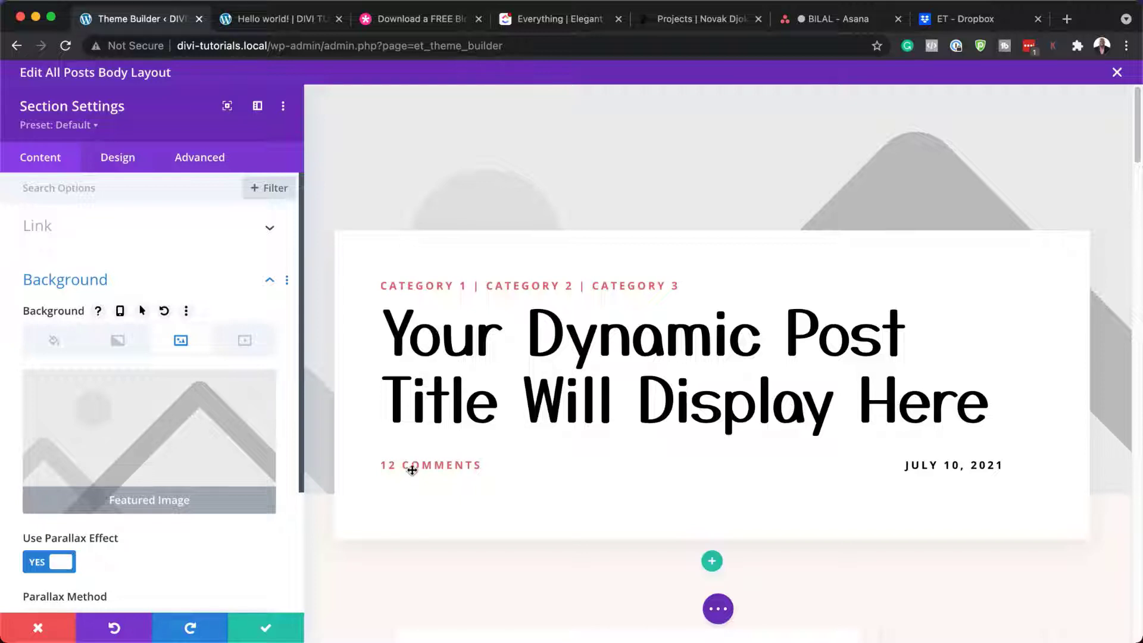
pyautogui.press('Escape')
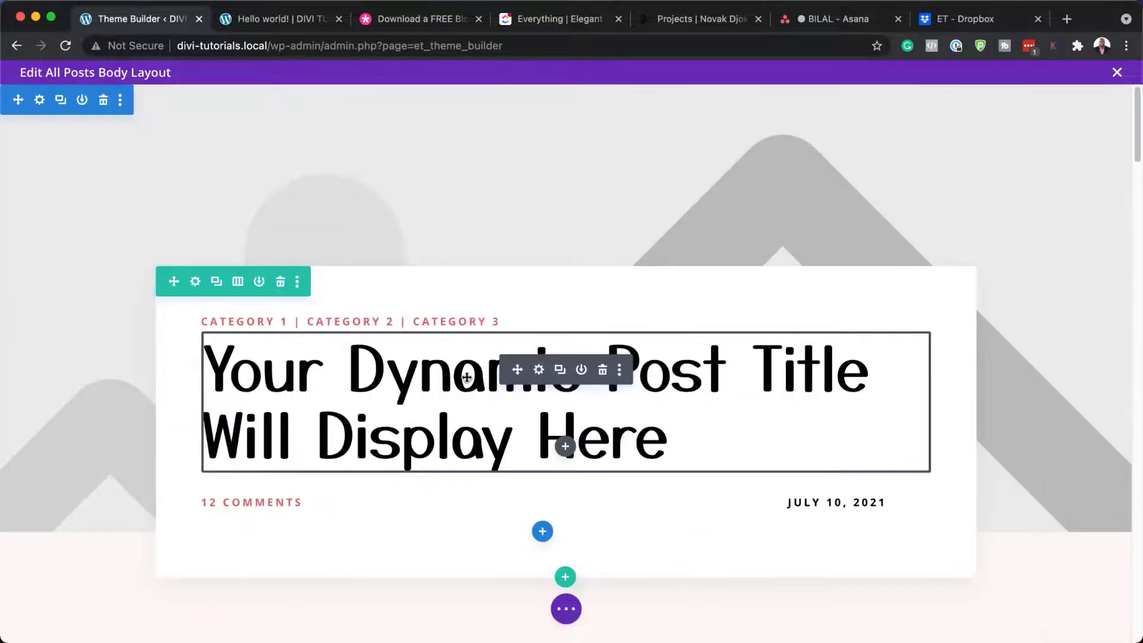
pyautogui.click(539, 371)
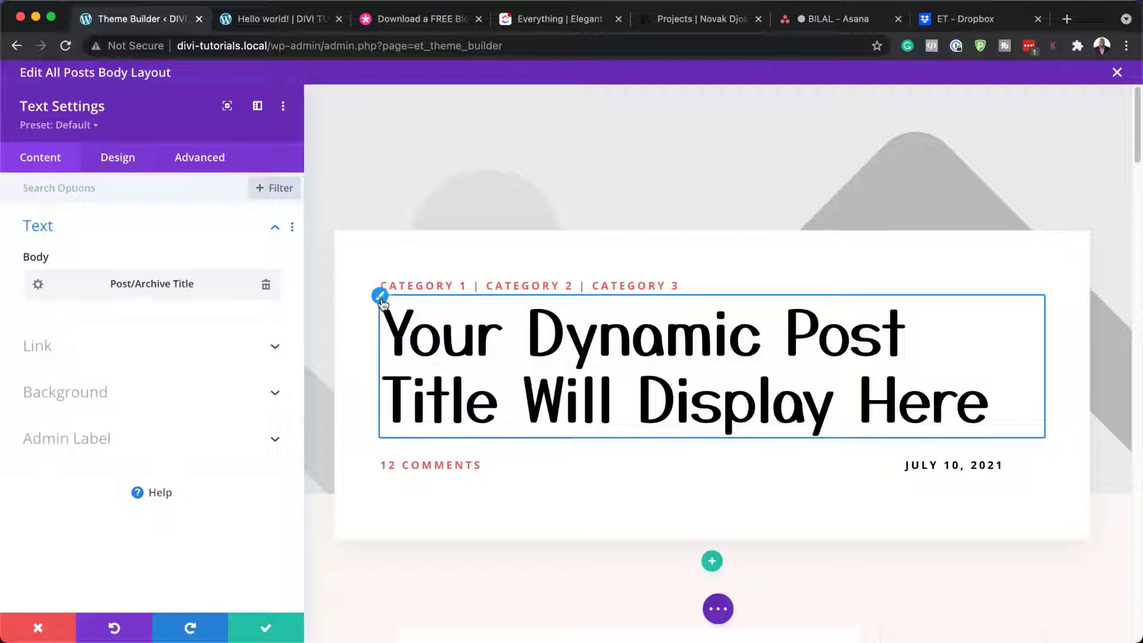
pyautogui.click(381, 300)
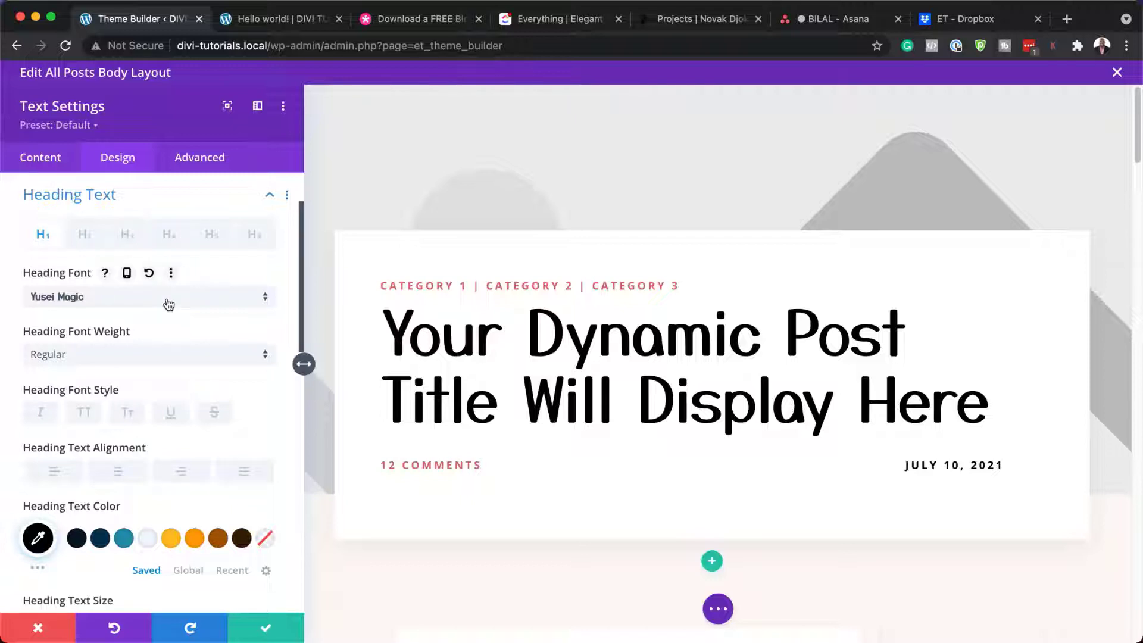
pyautogui.click(168, 300)
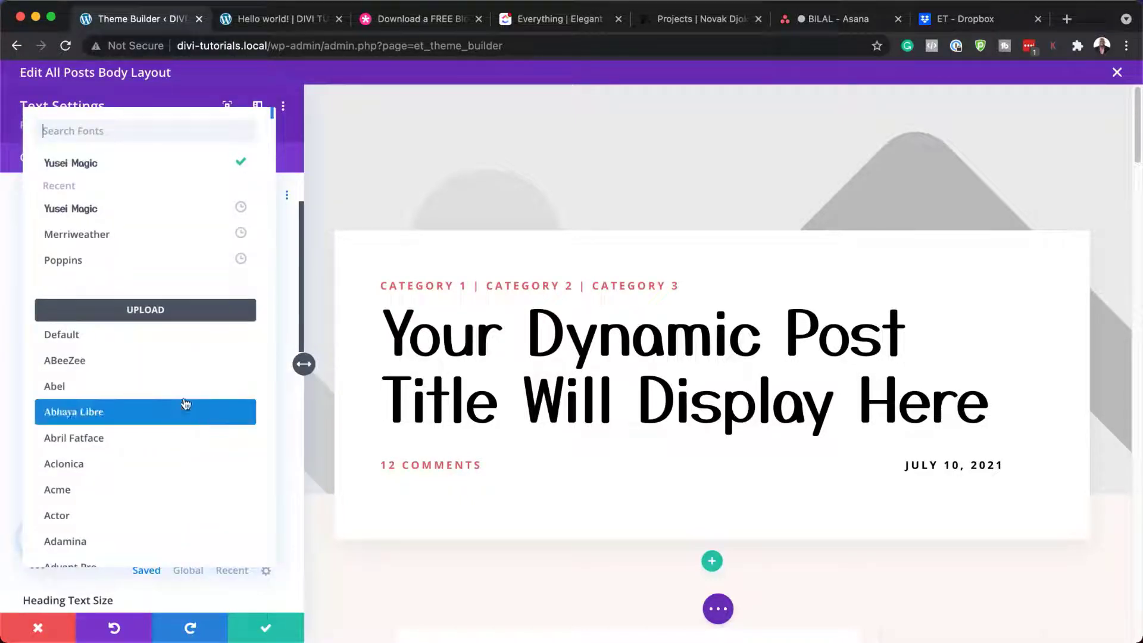
pyautogui.scroll(-3, 184, 368)
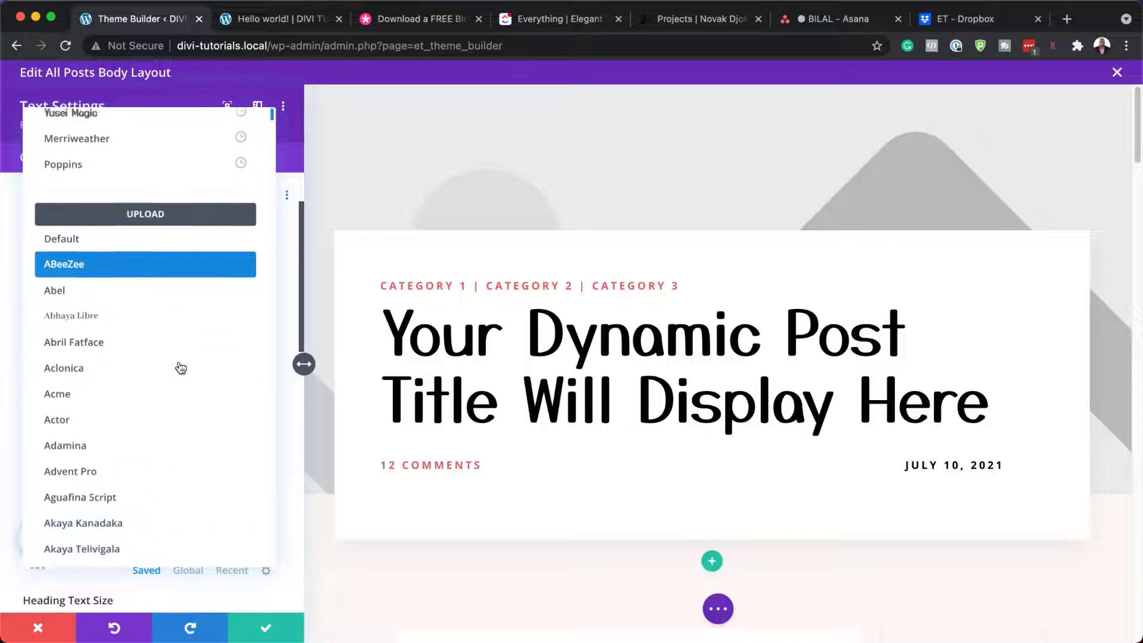
pyautogui.scroll(-2, 181, 368)
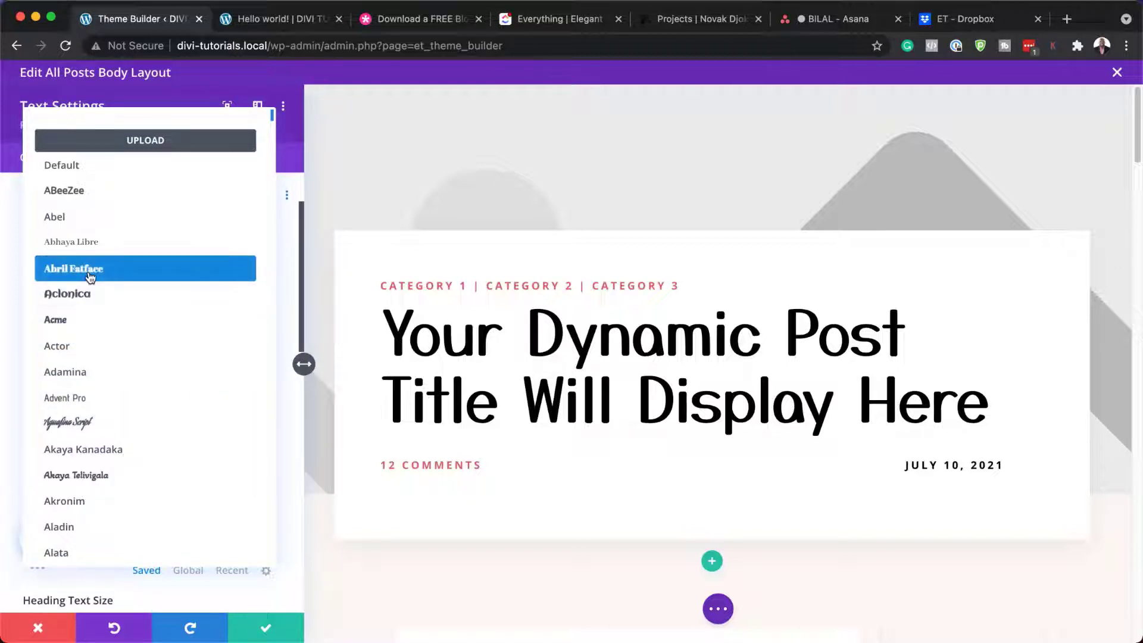
pyautogui.click(93, 295)
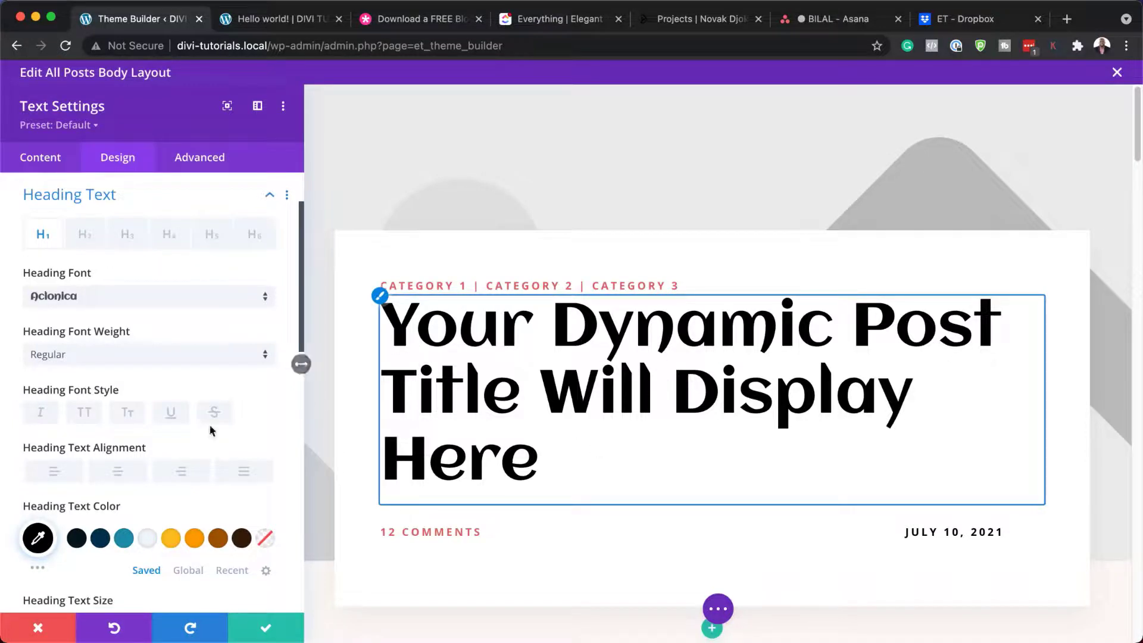
pyautogui.scroll(-2, 142, 458)
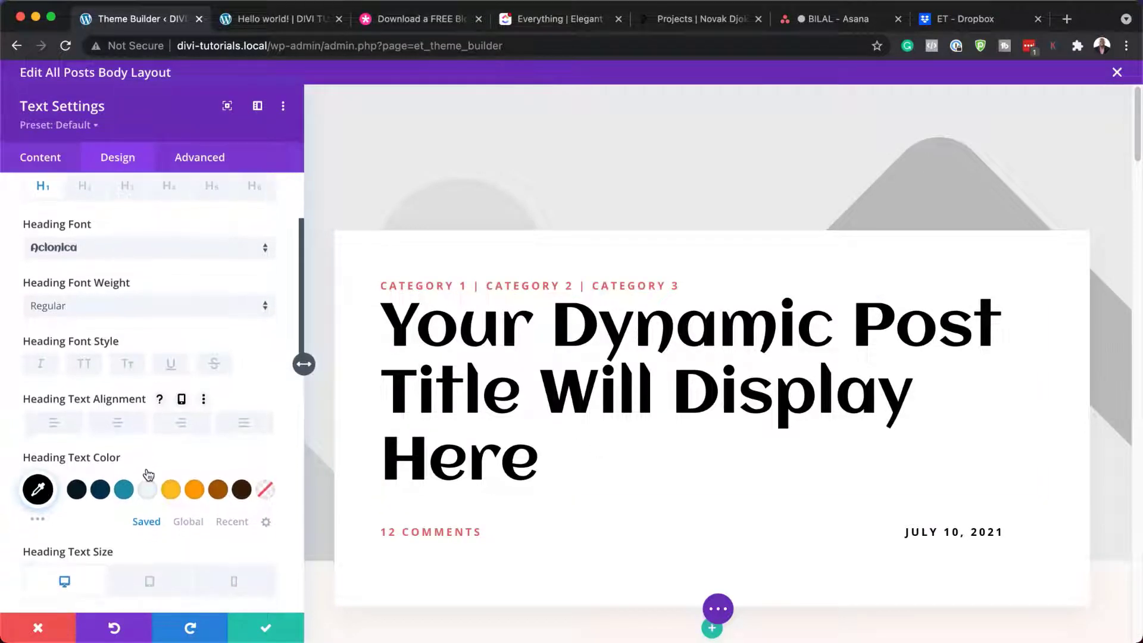
pyautogui.click(196, 491)
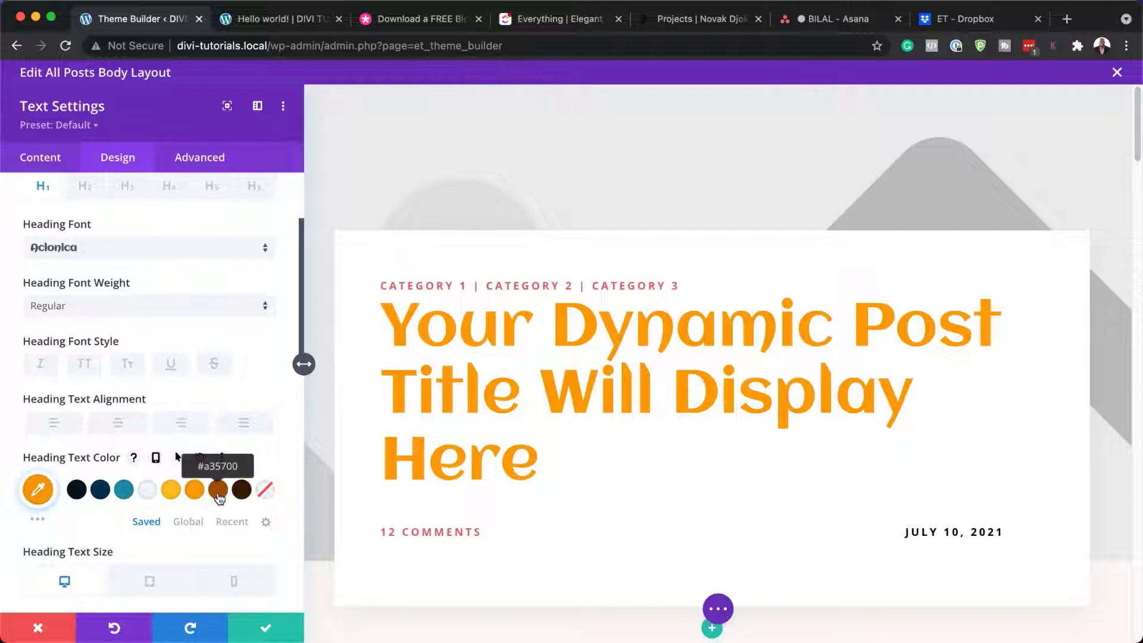
pyautogui.click(219, 496)
pyautogui.click(175, 495)
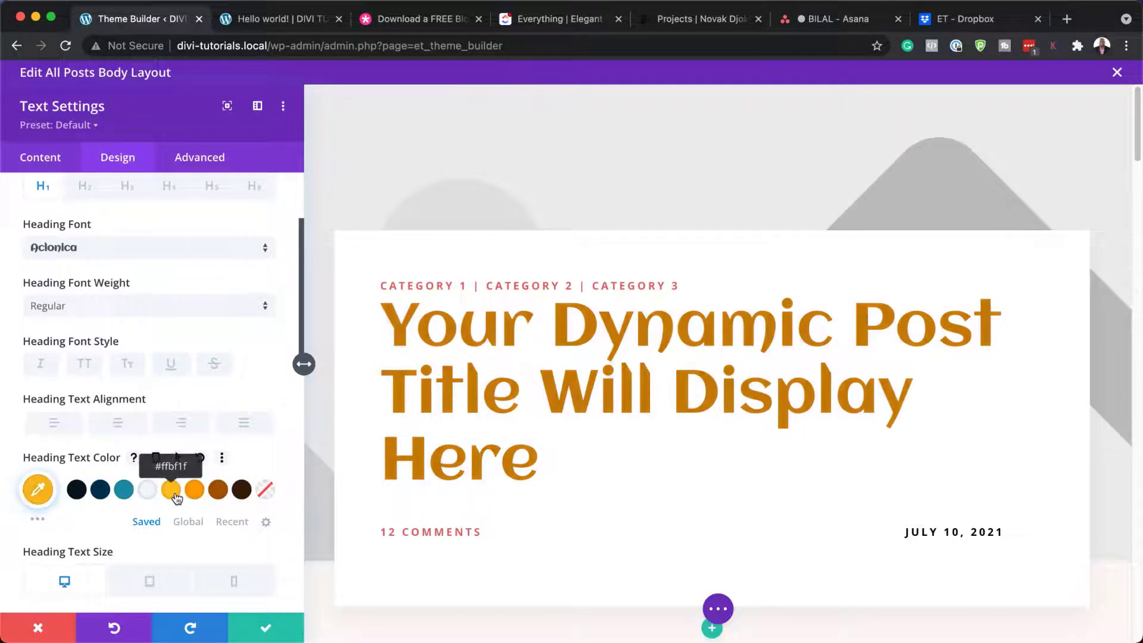
pyautogui.scroll(-5, 249, 522)
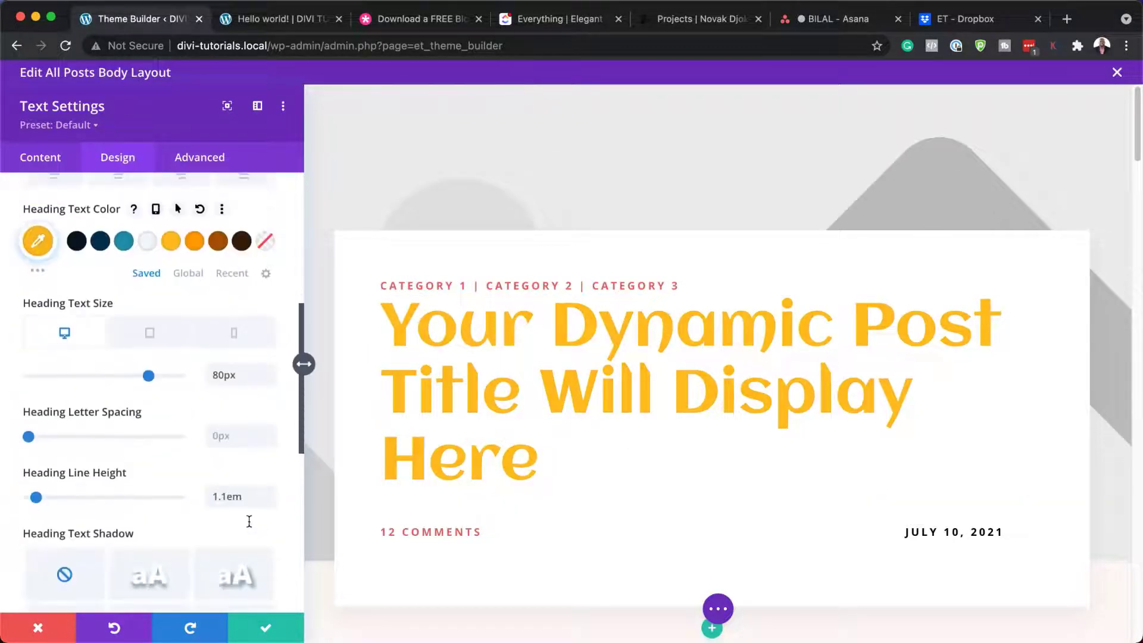
pyautogui.moveTo(148, 376); pyautogui.dragTo(117, 379)
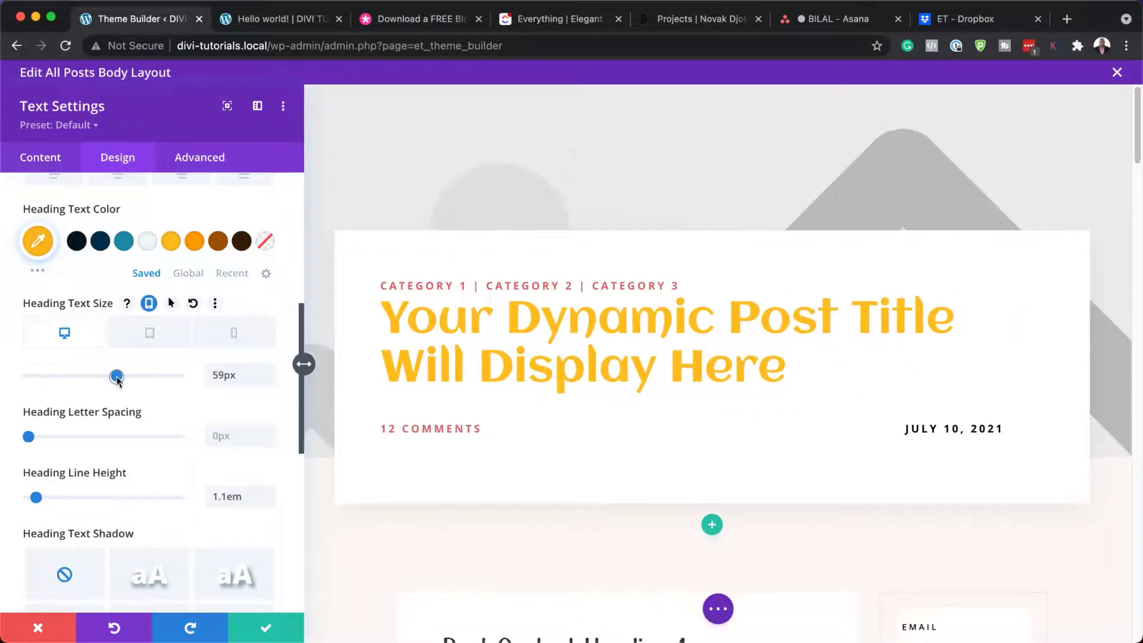
pyautogui.click(60, 631)
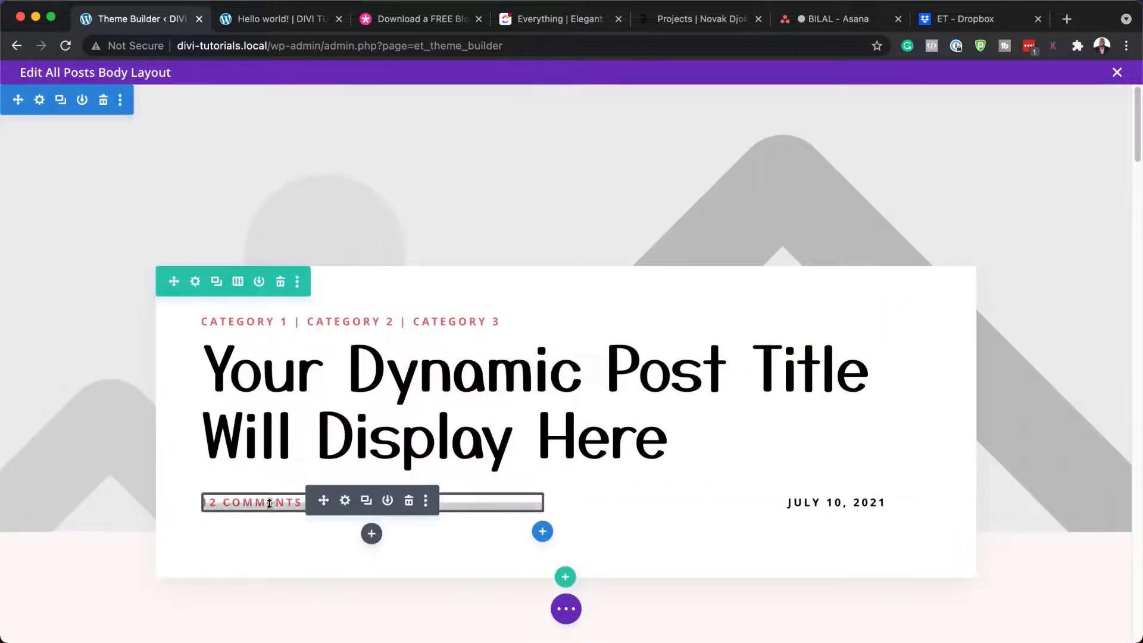
# Step: Try Merriweather with brown, orange and teal on the comments link, then discard those changes
pyautogui.click(346, 501)
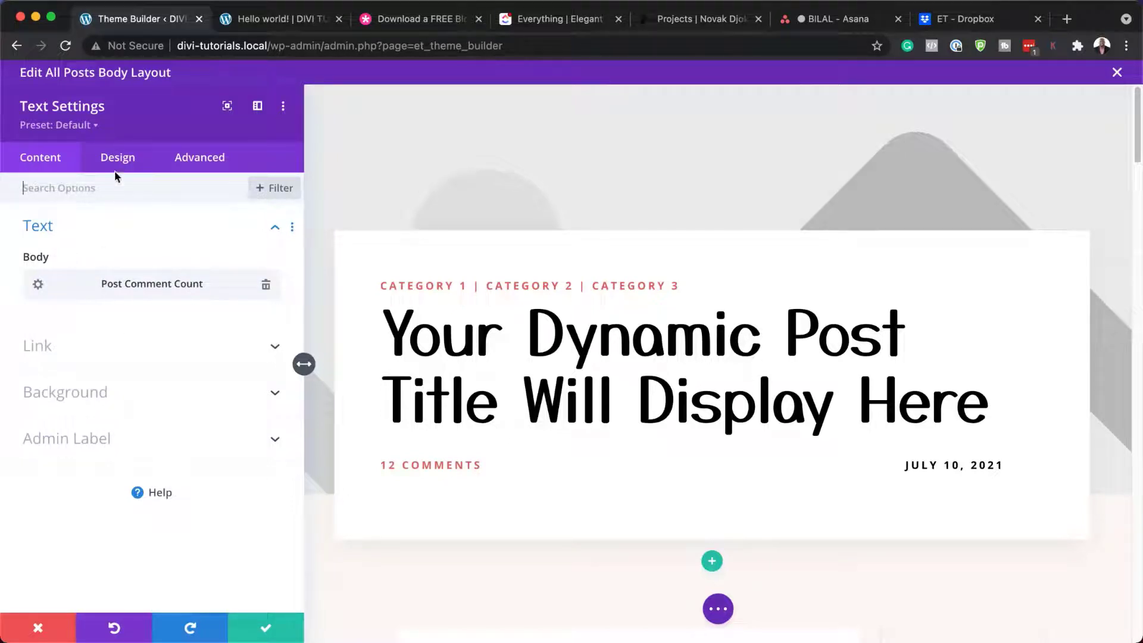
pyautogui.click(383, 464)
pyautogui.scroll(-1, 191, 411)
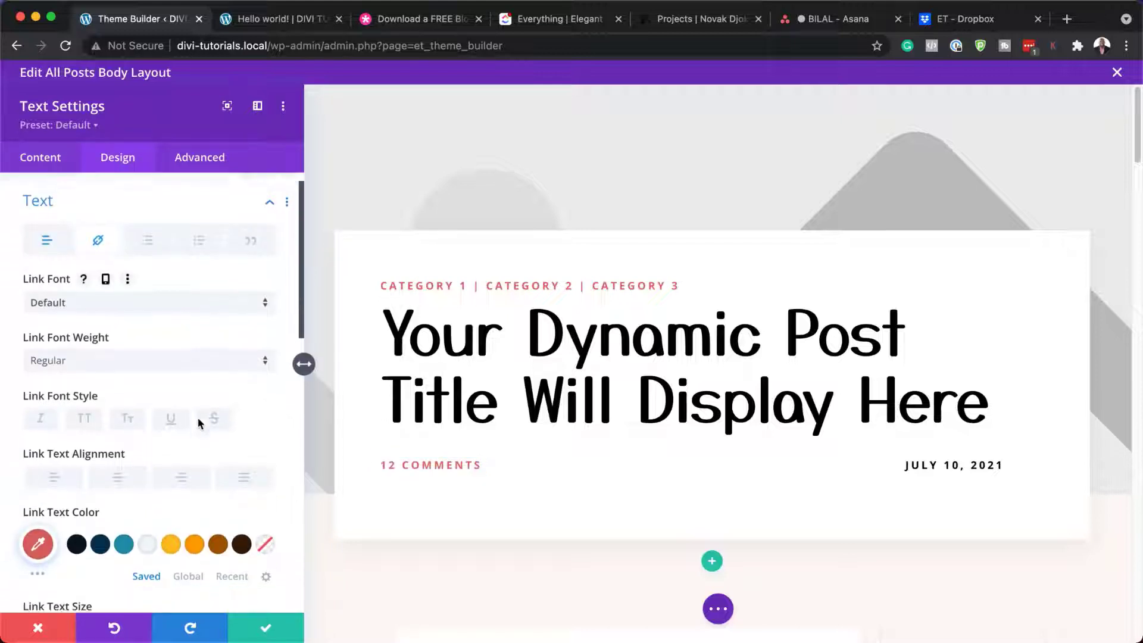
pyautogui.click(140, 298)
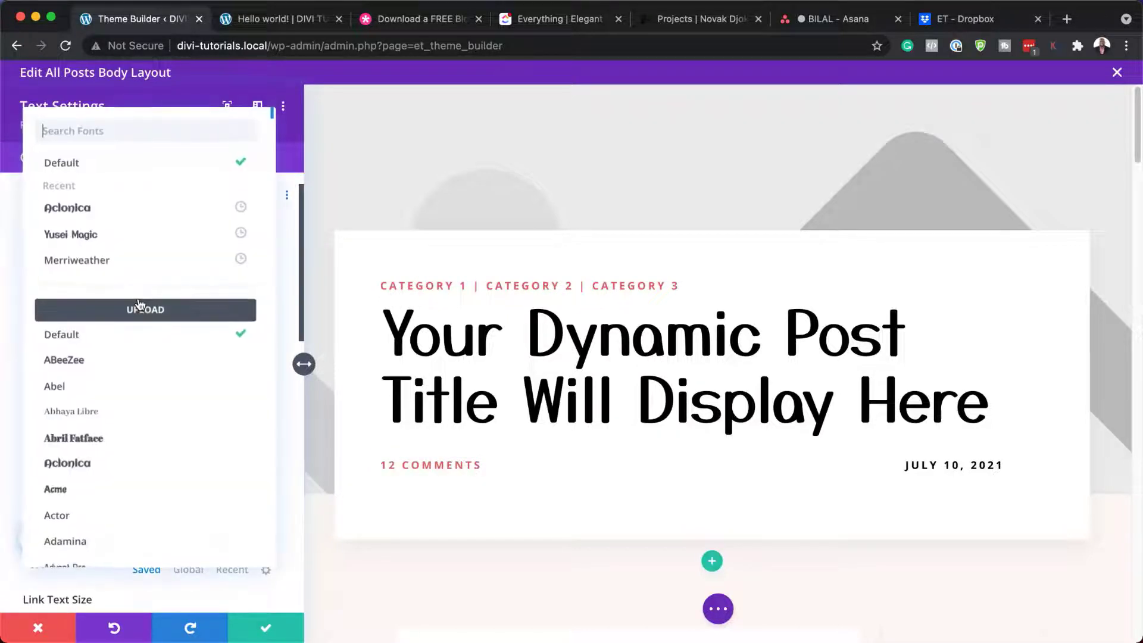
pyautogui.click(124, 259)
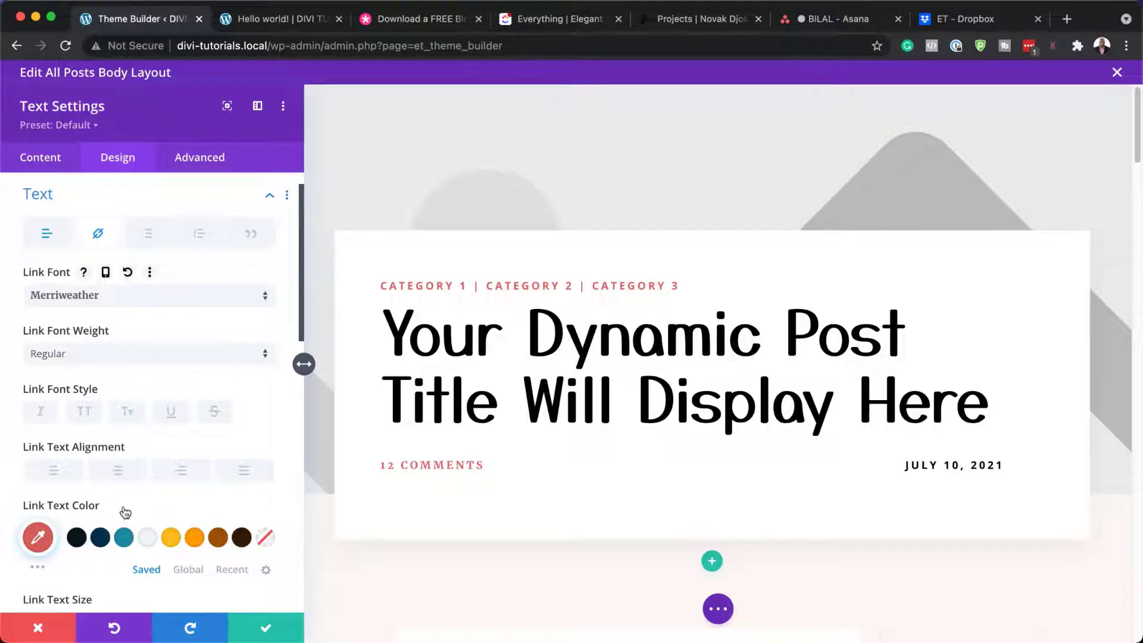
pyautogui.click(216, 539)
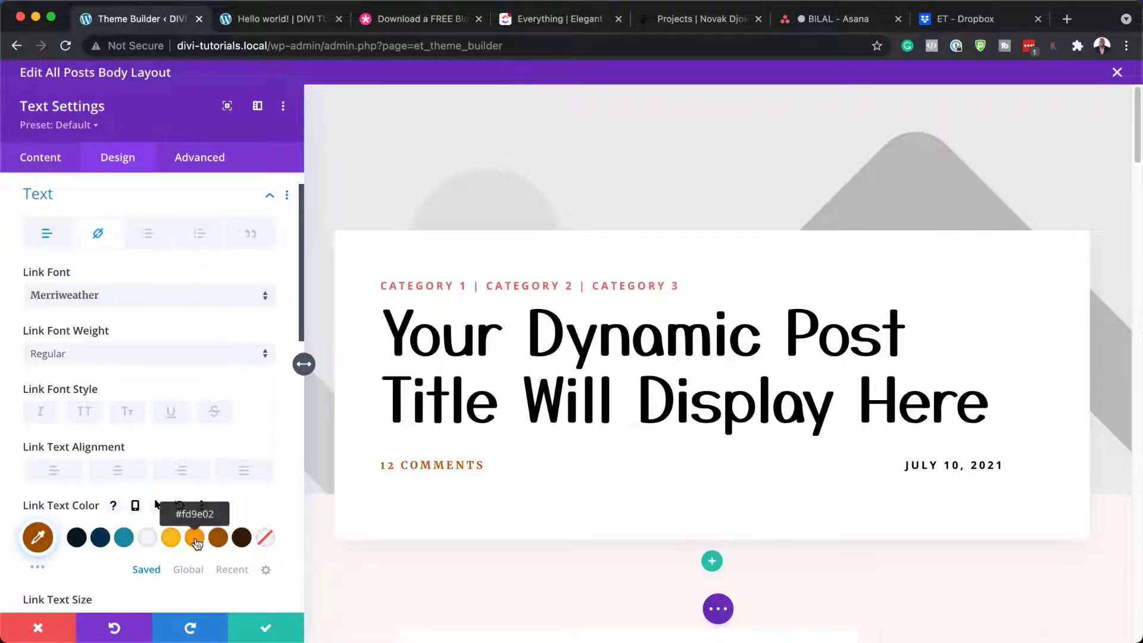
pyautogui.click(195, 540)
pyautogui.click(126, 542)
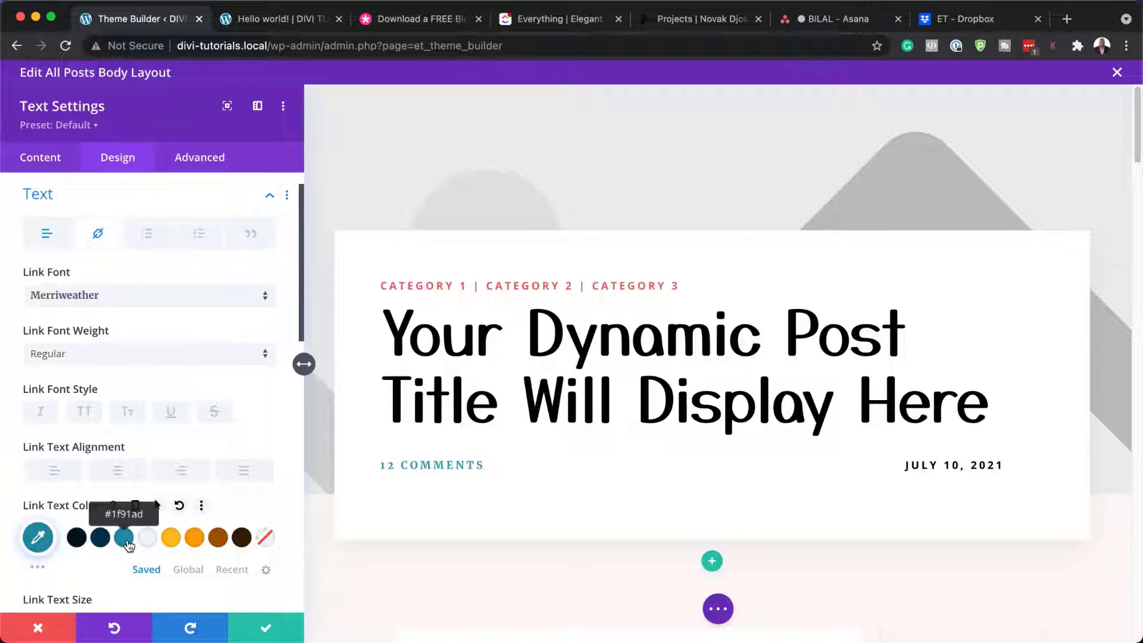
pyautogui.click(56, 630)
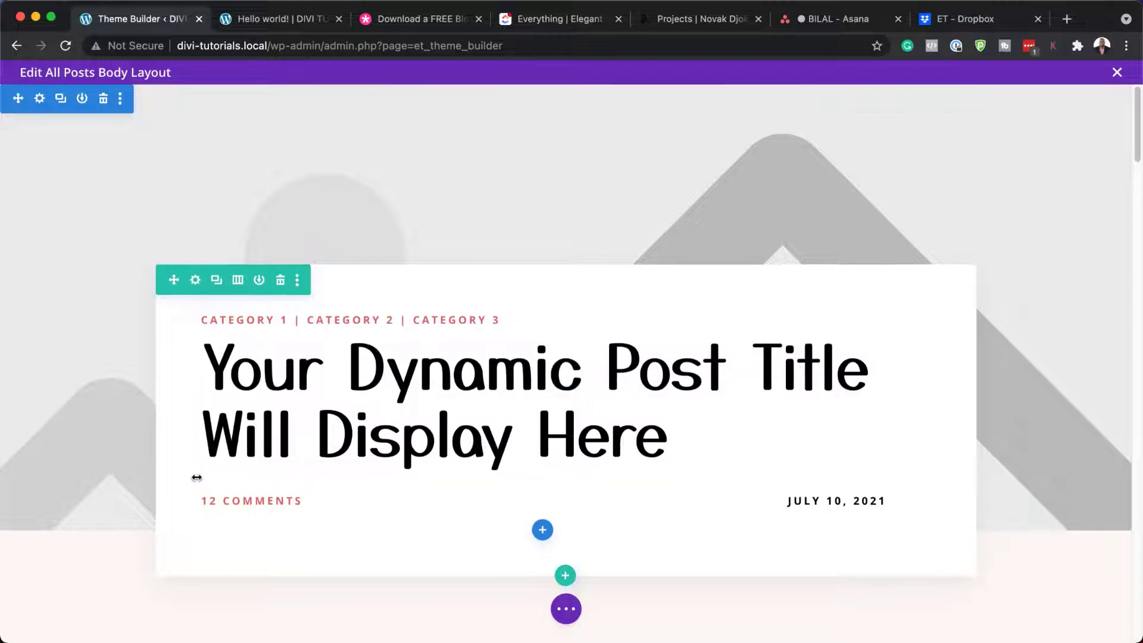
pyautogui.scroll(-8, 195, 475)
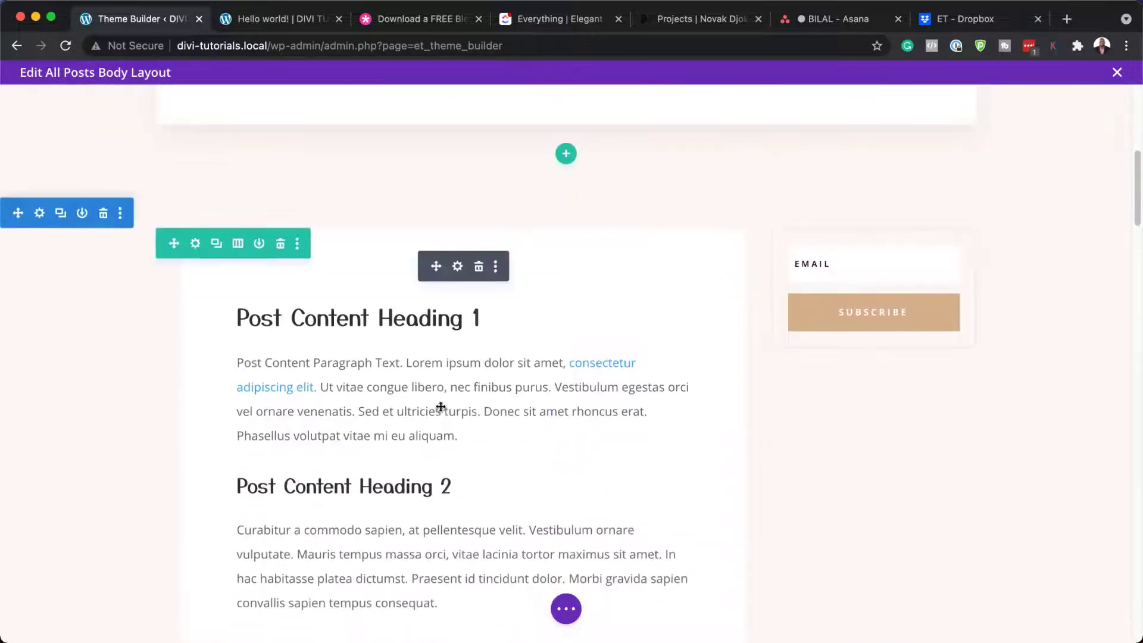
# Step: Trial bold, teal, 21px Aclonica Heading 1 text in the Post Content module
pyautogui.click(458, 267)
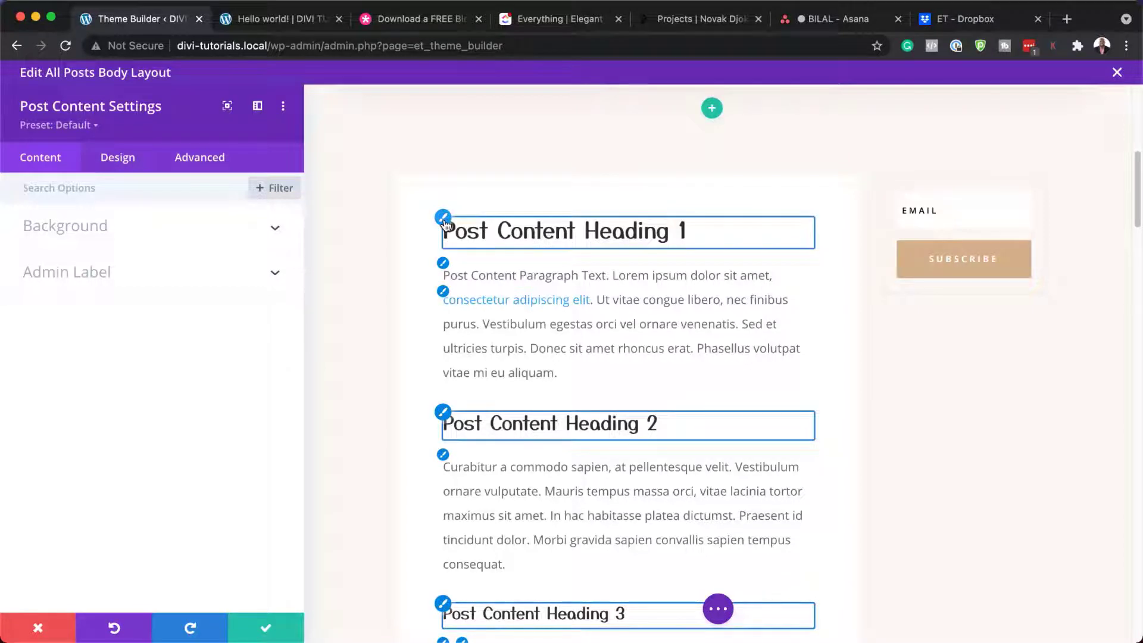
pyautogui.click(444, 218)
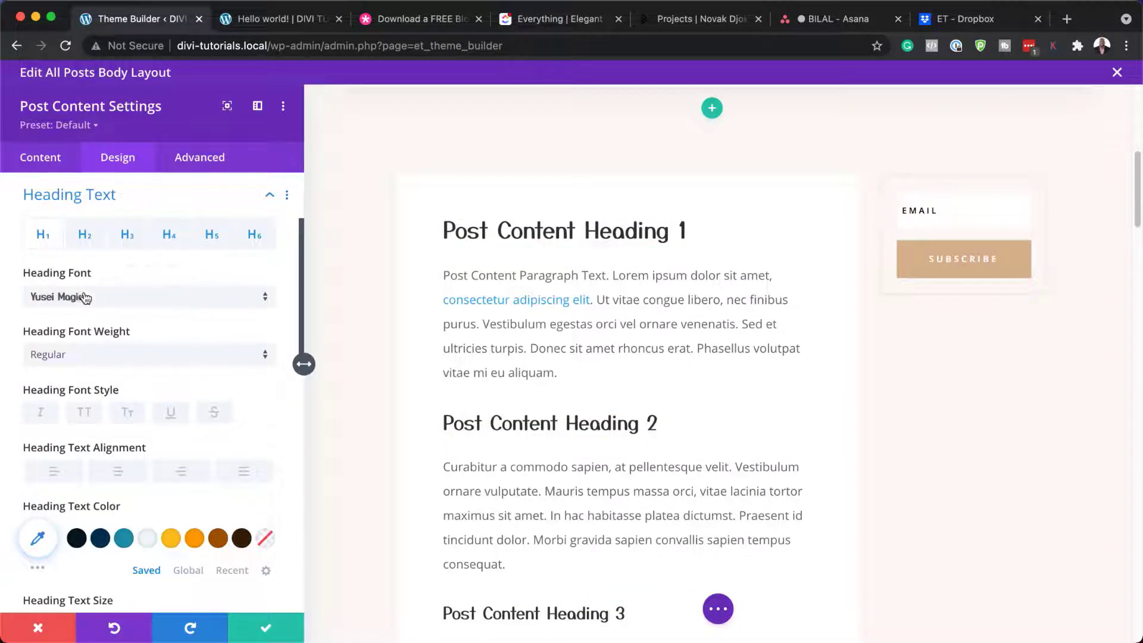
pyautogui.click(97, 356)
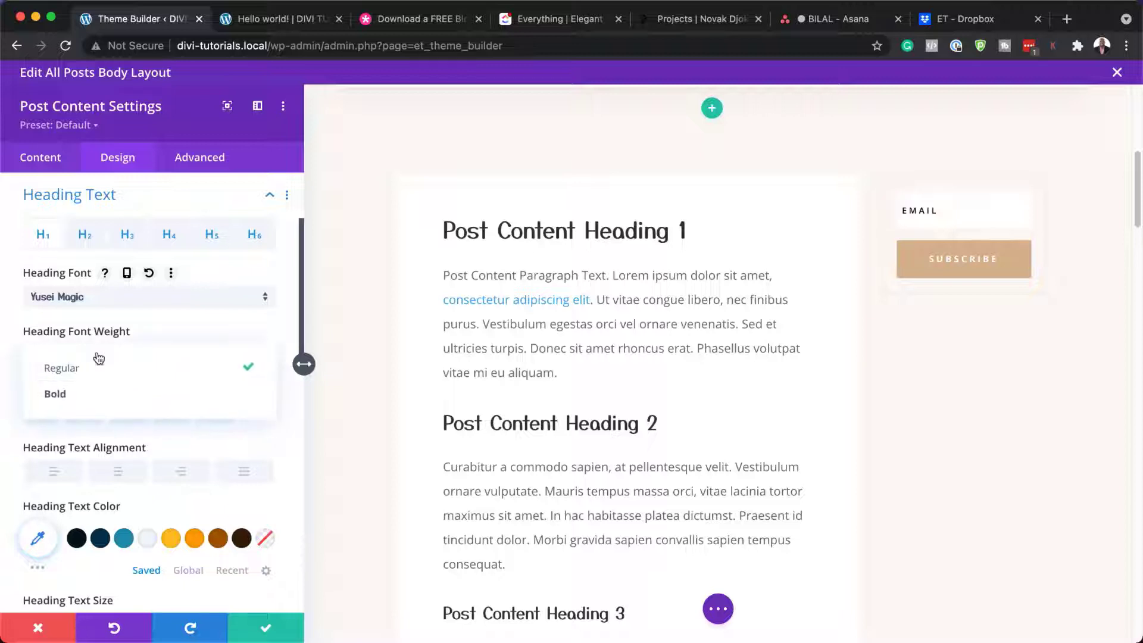
pyautogui.click(83, 395)
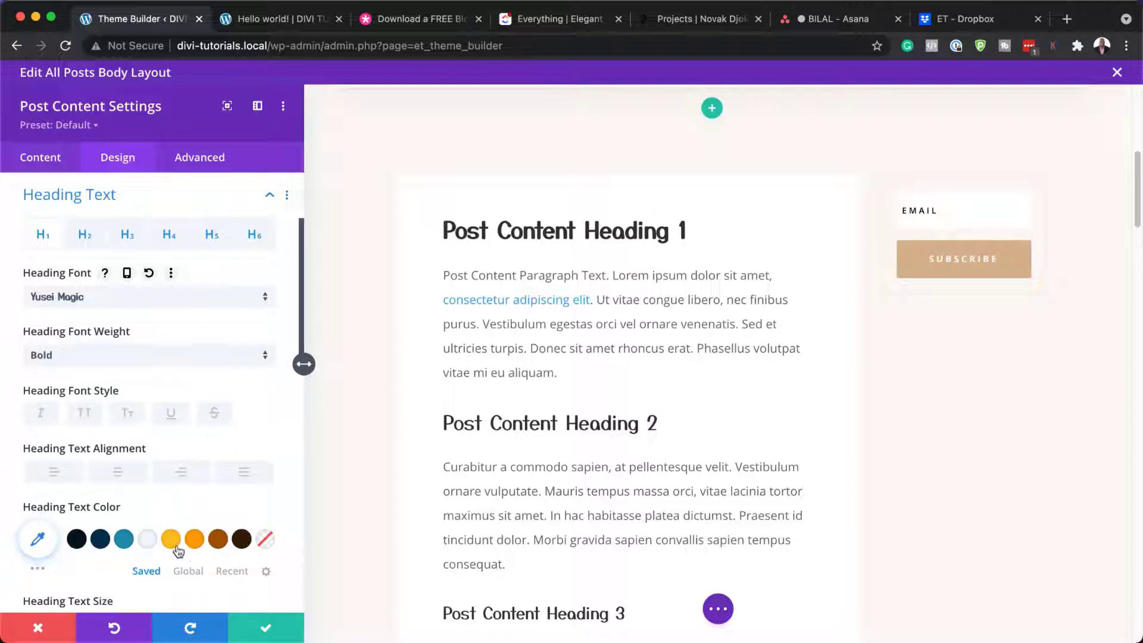
pyautogui.click(124, 539)
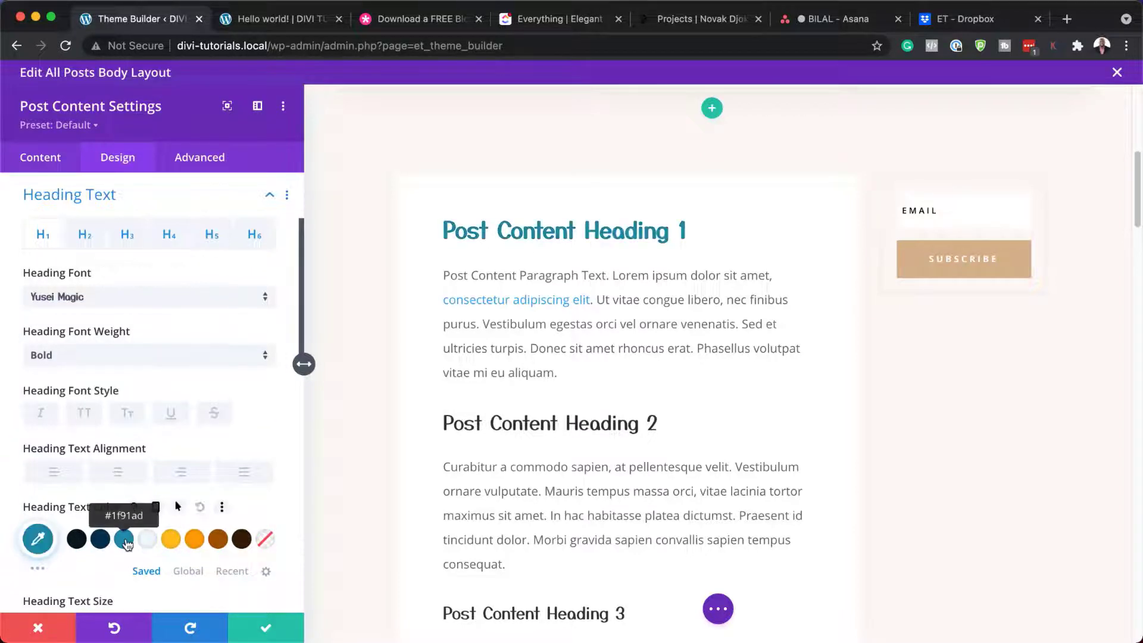
pyautogui.click(103, 302)
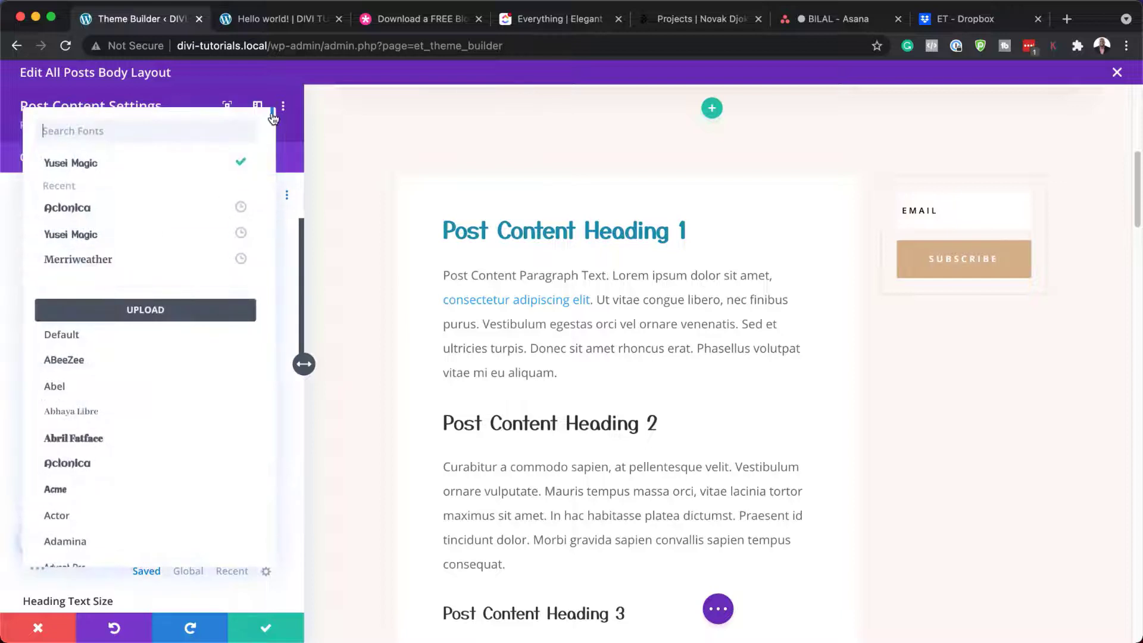
pyautogui.click(108, 210)
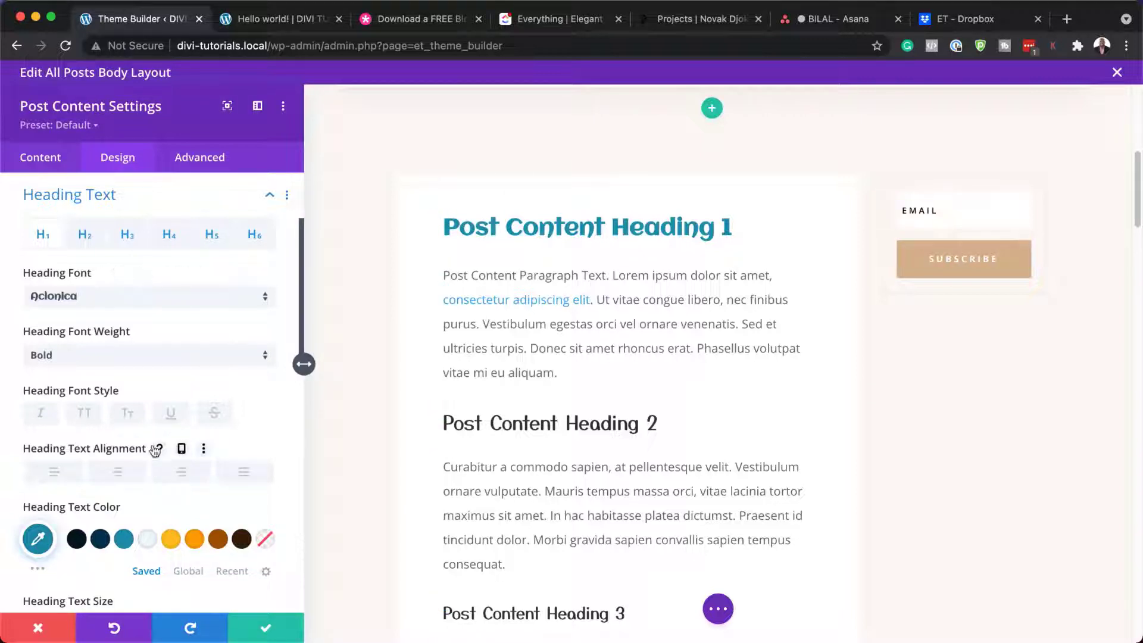
pyautogui.scroll(-5, 185, 511)
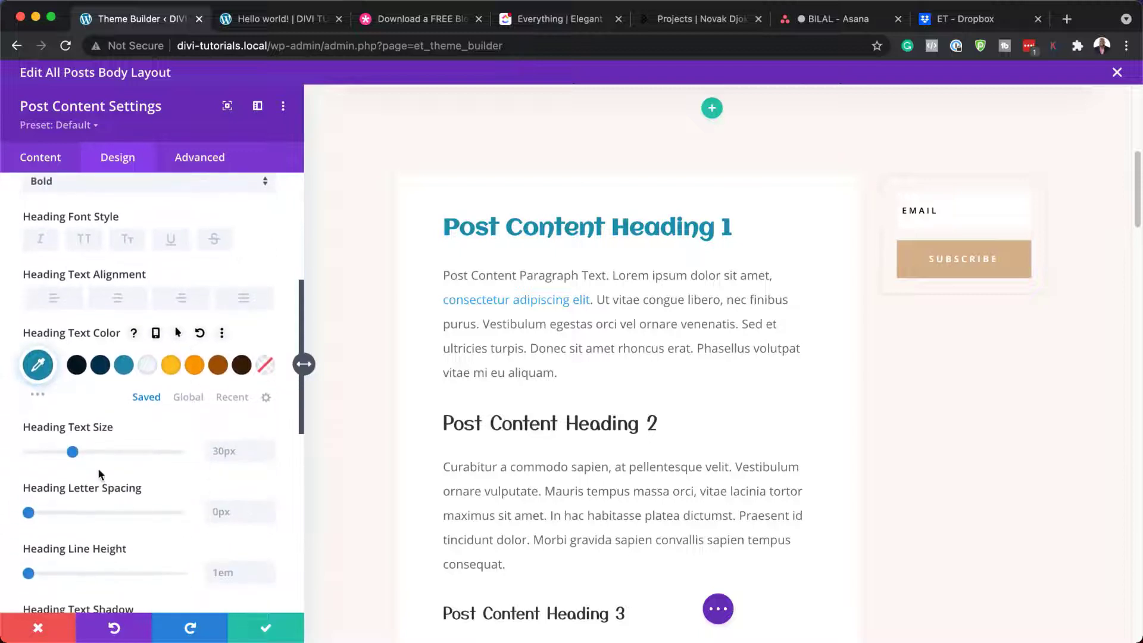
pyautogui.moveTo(73, 453)
pyautogui.mouseDown()
pyautogui.moveTo(97, 452)
pyautogui.moveTo(59, 452)
pyautogui.mouseUp()
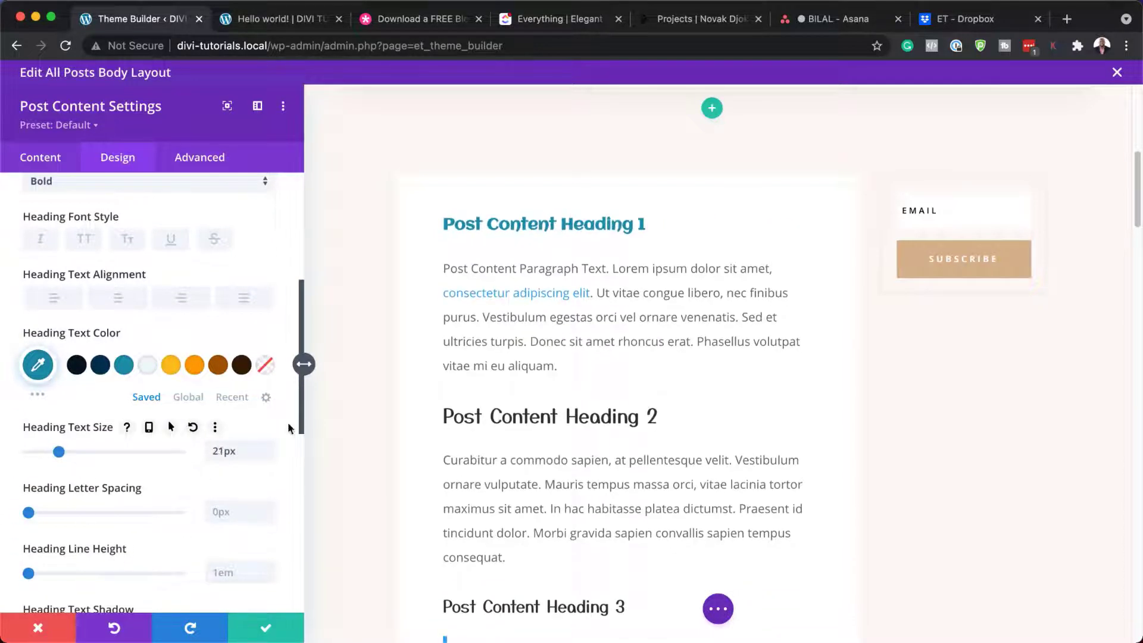
# Step: Colour Heading 2 orange and browse body fonts, then discard all post content style changes
pyautogui.click(443, 407)
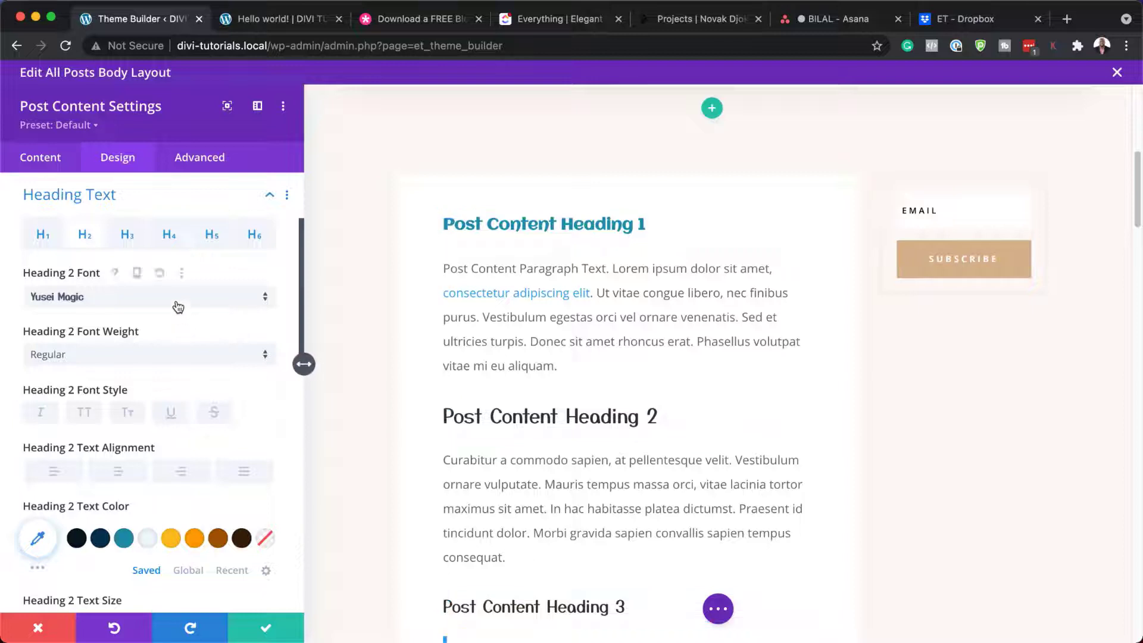
pyautogui.click(195, 536)
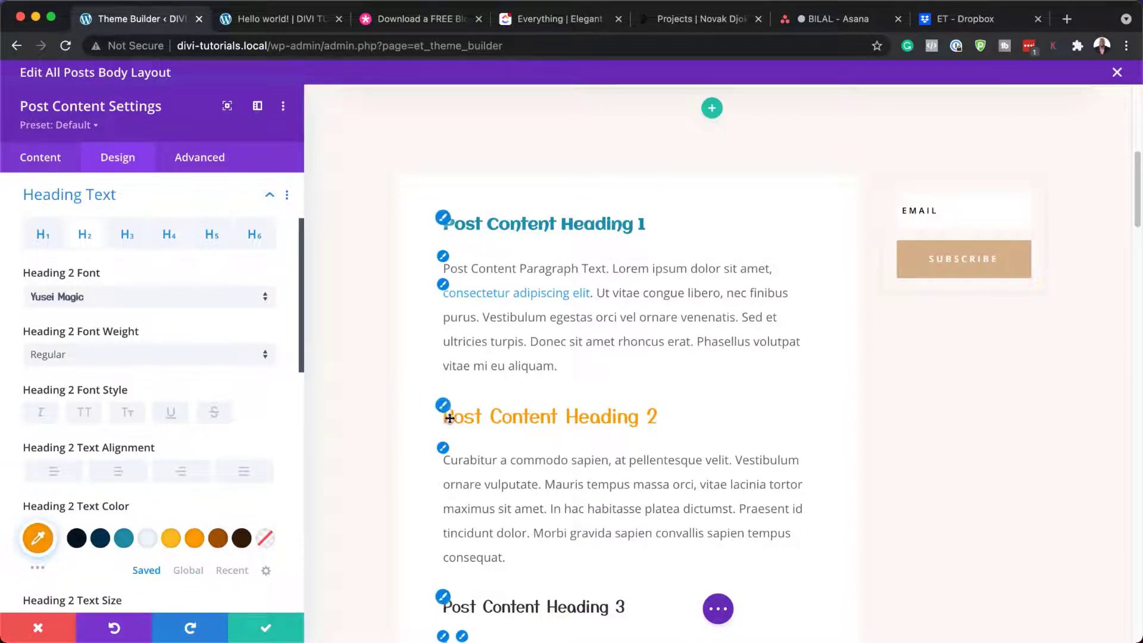
pyautogui.click(448, 457)
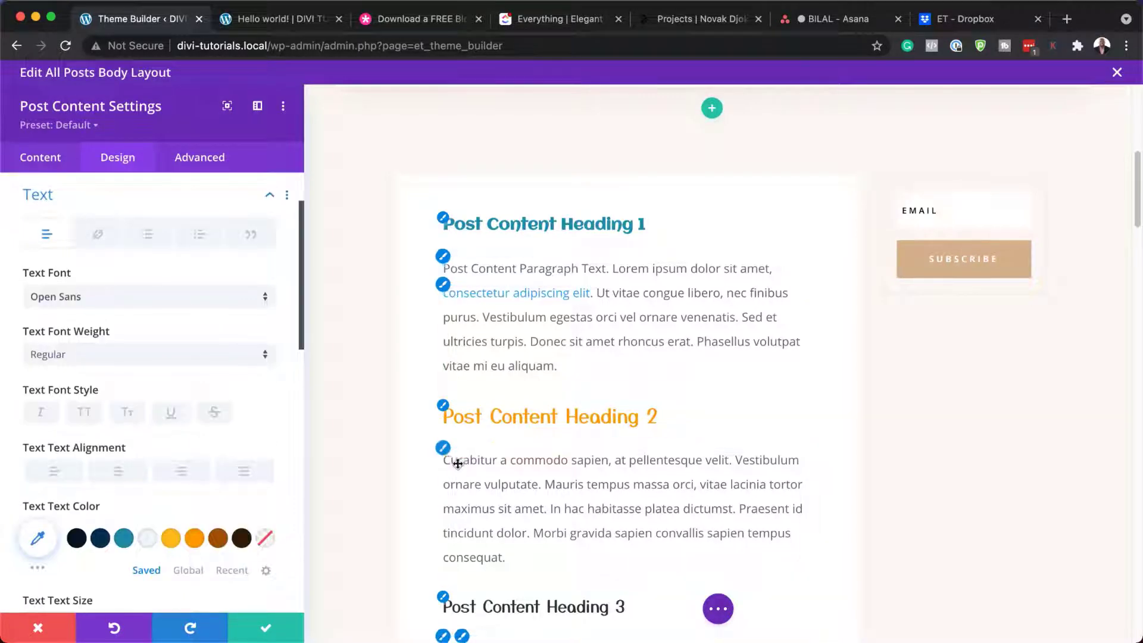
pyautogui.click(98, 300)
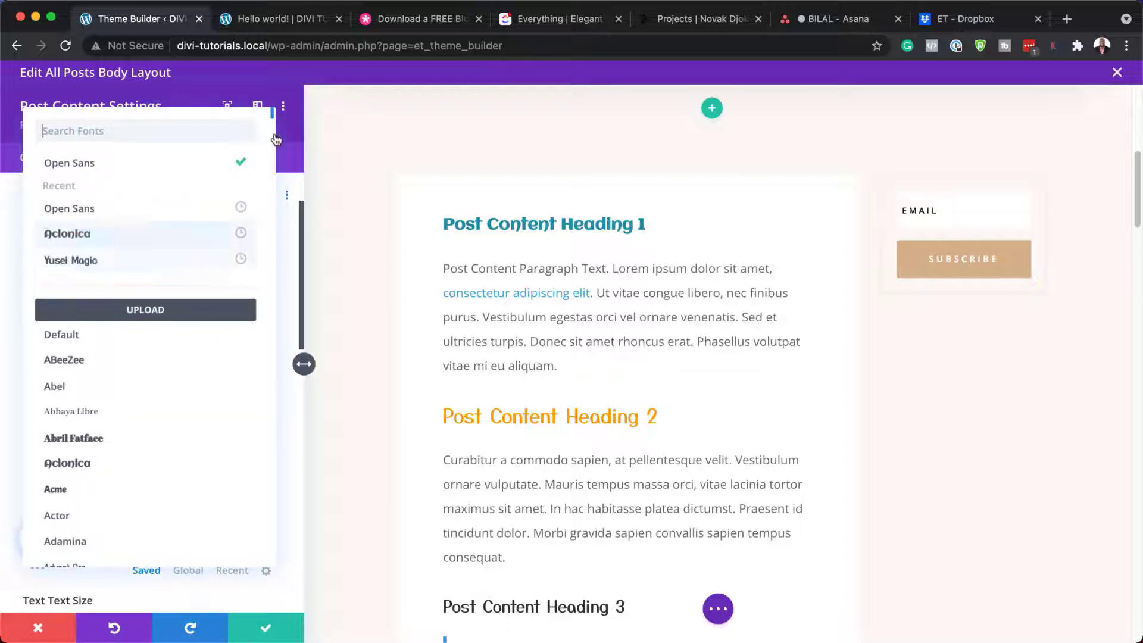
pyautogui.click(52, 632)
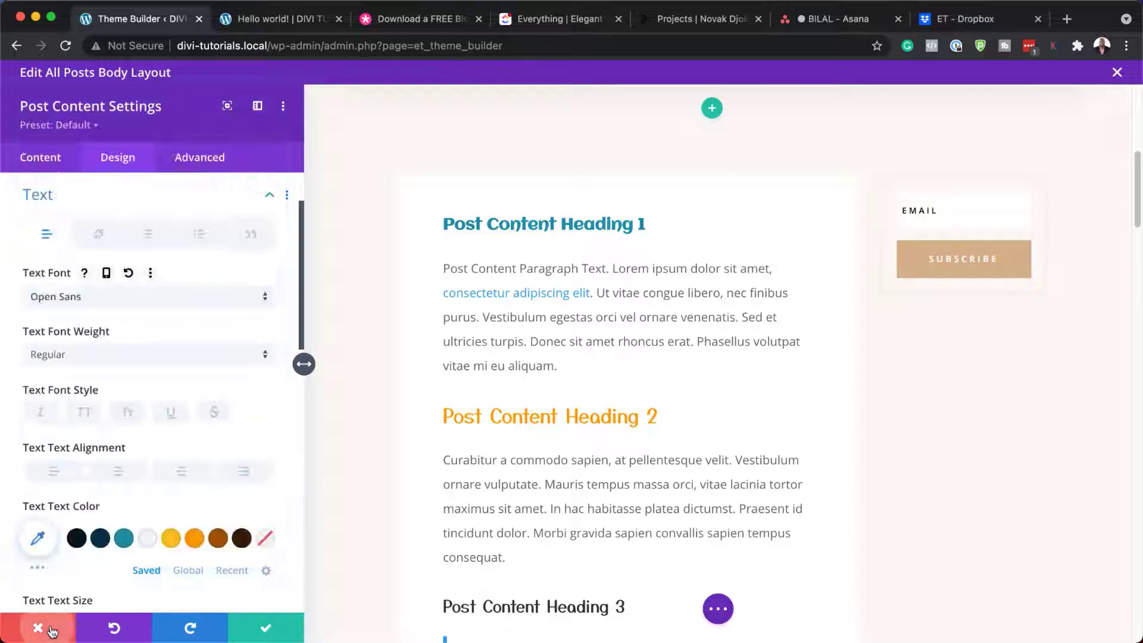
pyautogui.click(48, 630)
pyautogui.moveTo(848, 272)
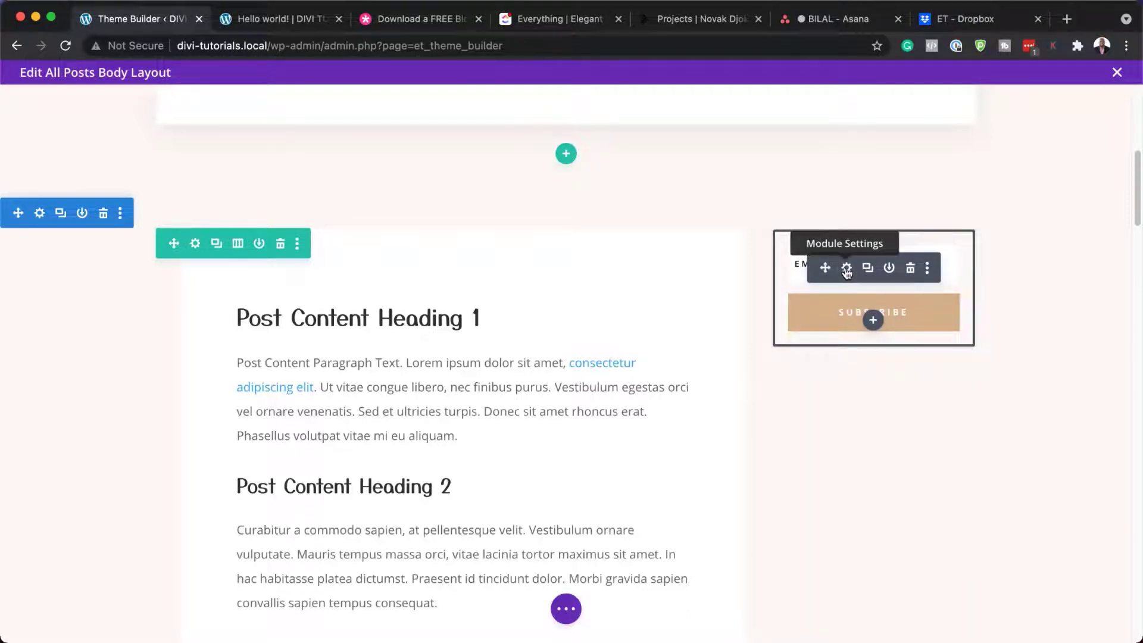
# Step: In the Email Optin's Email Account settings, confirm MailChimp as provider and check its lists
pyautogui.click(847, 270)
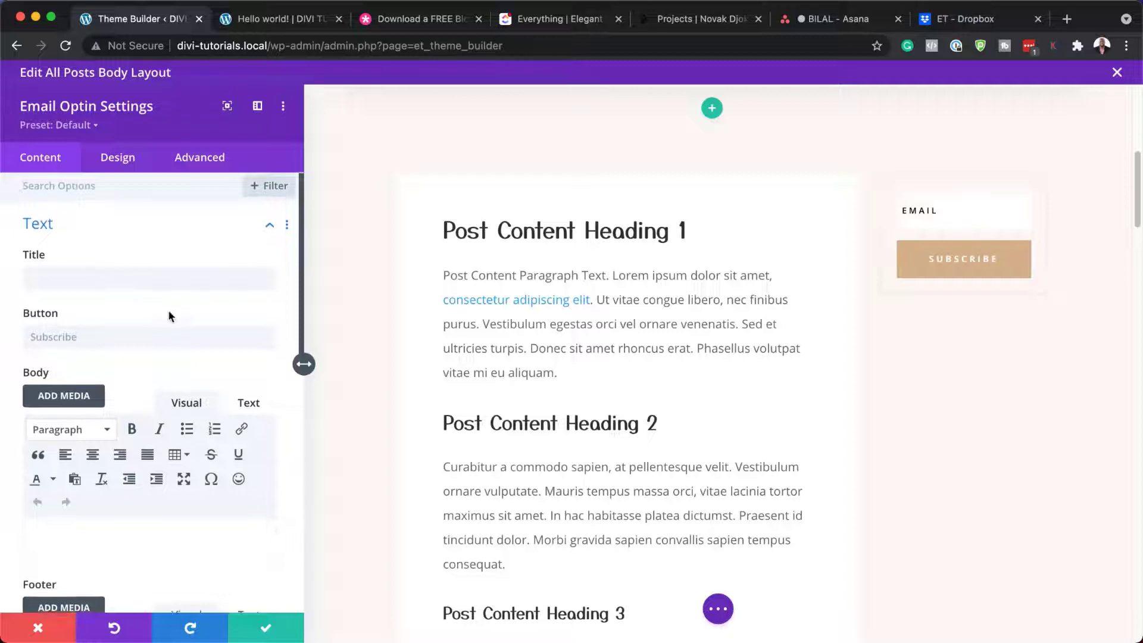
pyautogui.scroll(-6, 168, 310)
pyautogui.scroll(-2, 174, 306)
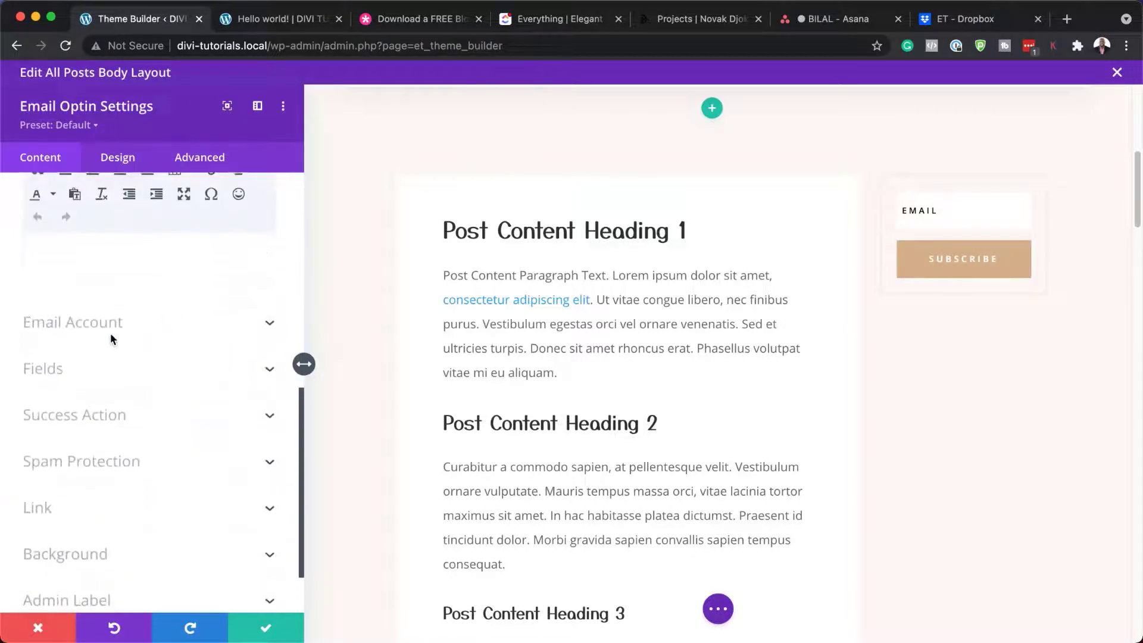
pyautogui.click(93, 332)
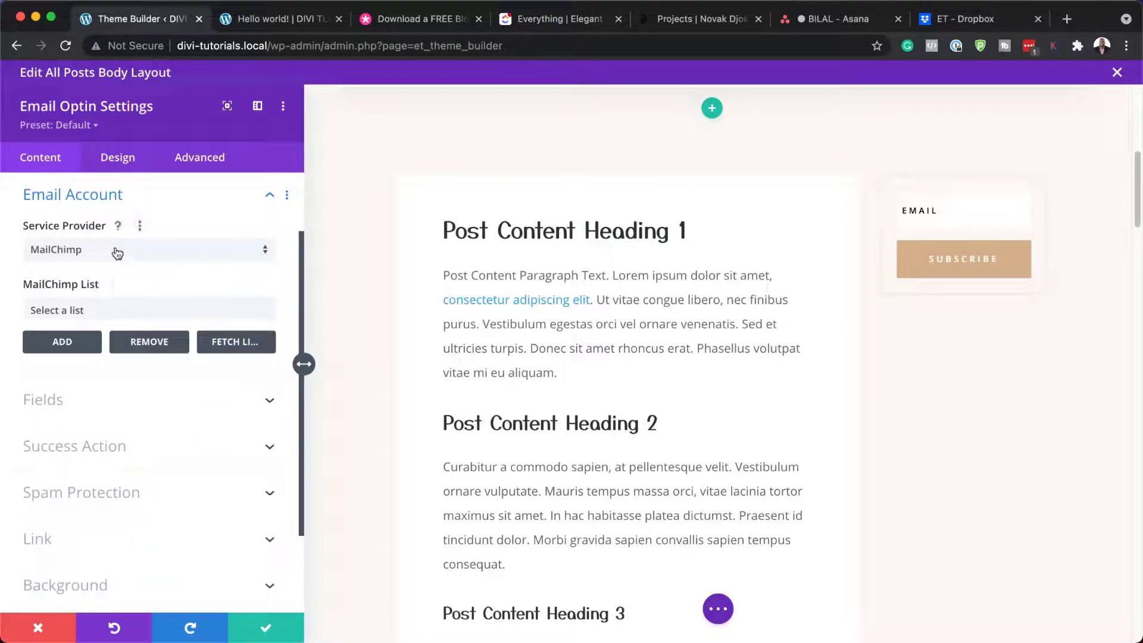
pyautogui.click(116, 251)
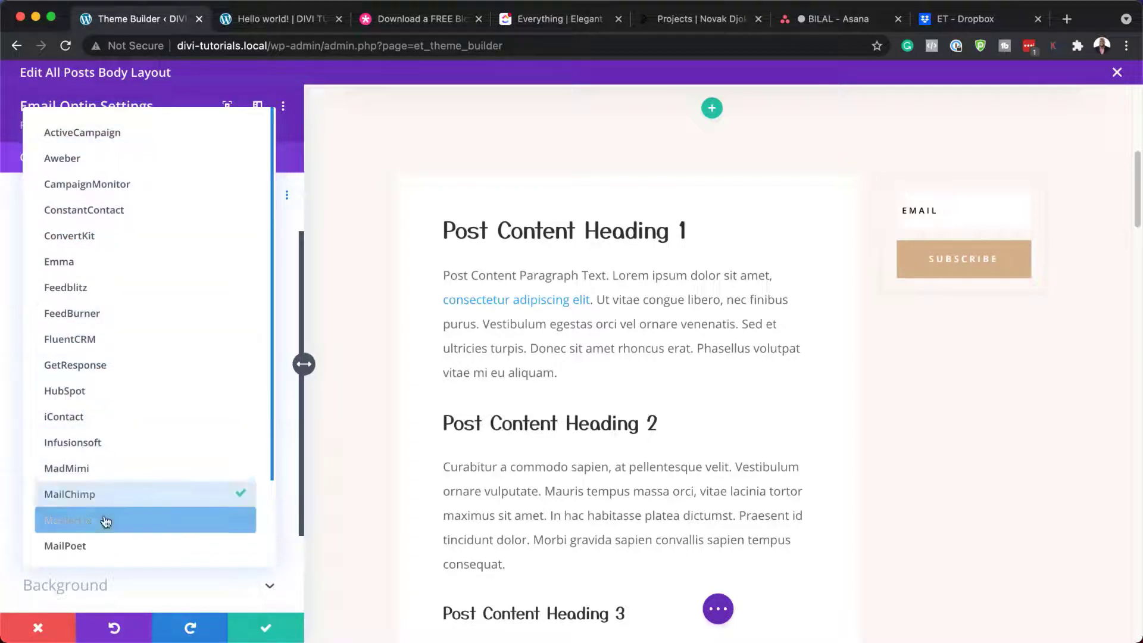
pyautogui.click(301, 158)
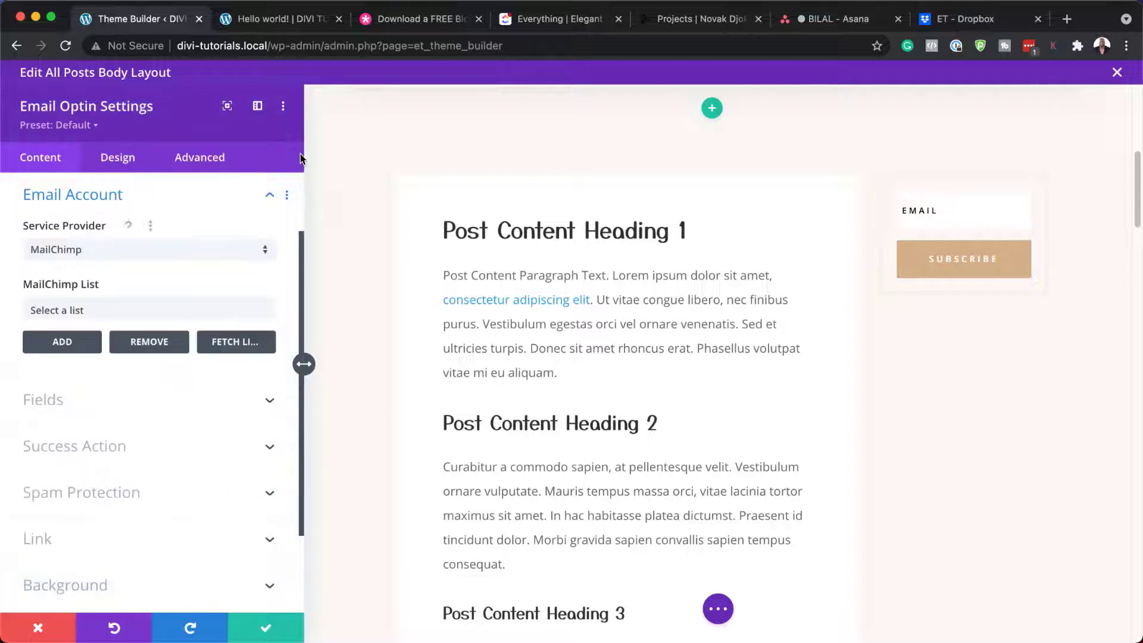
pyautogui.click(98, 312)
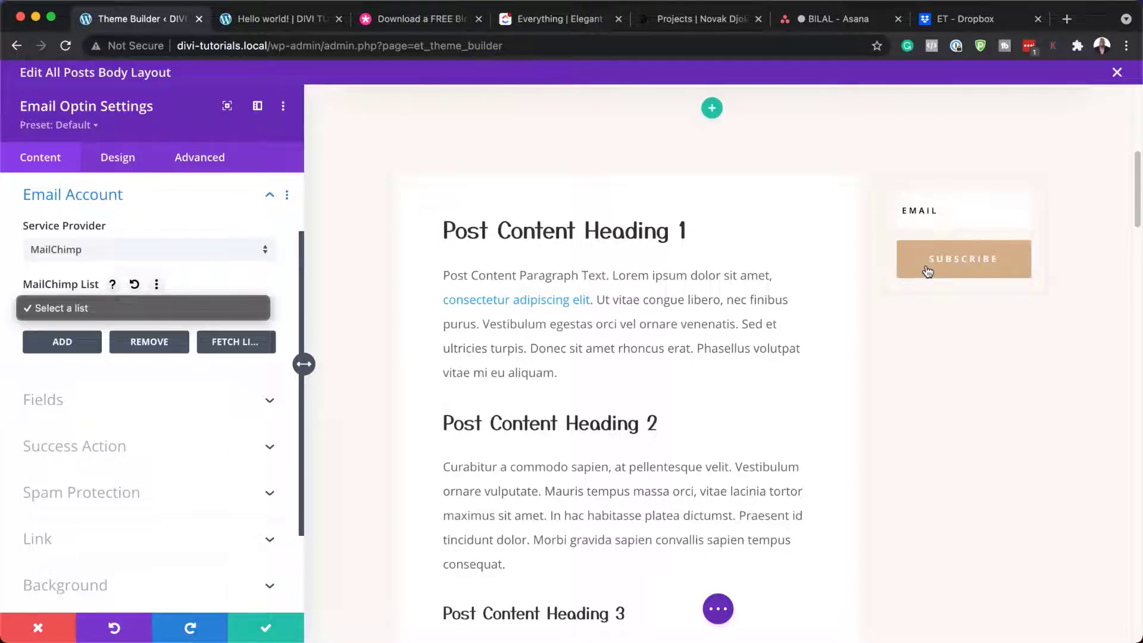
# Step: Change the optin's Success Action to 'Redirect to a custom URL' and select the Redirect URL field
pyautogui.click(176, 454)
pyautogui.click(174, 452)
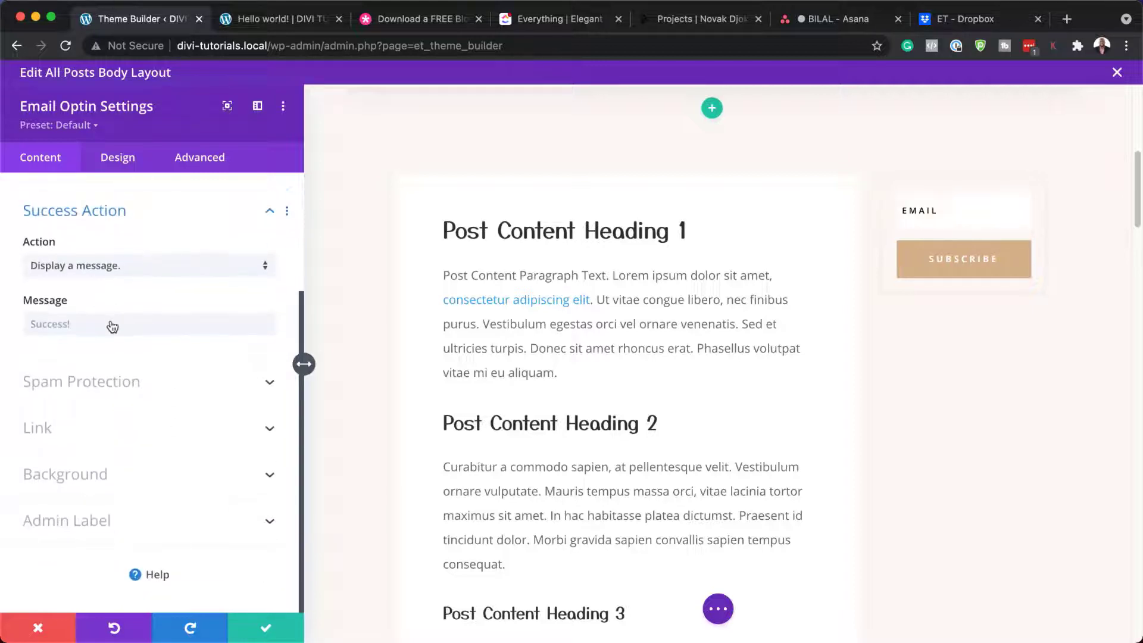
pyautogui.click(87, 321)
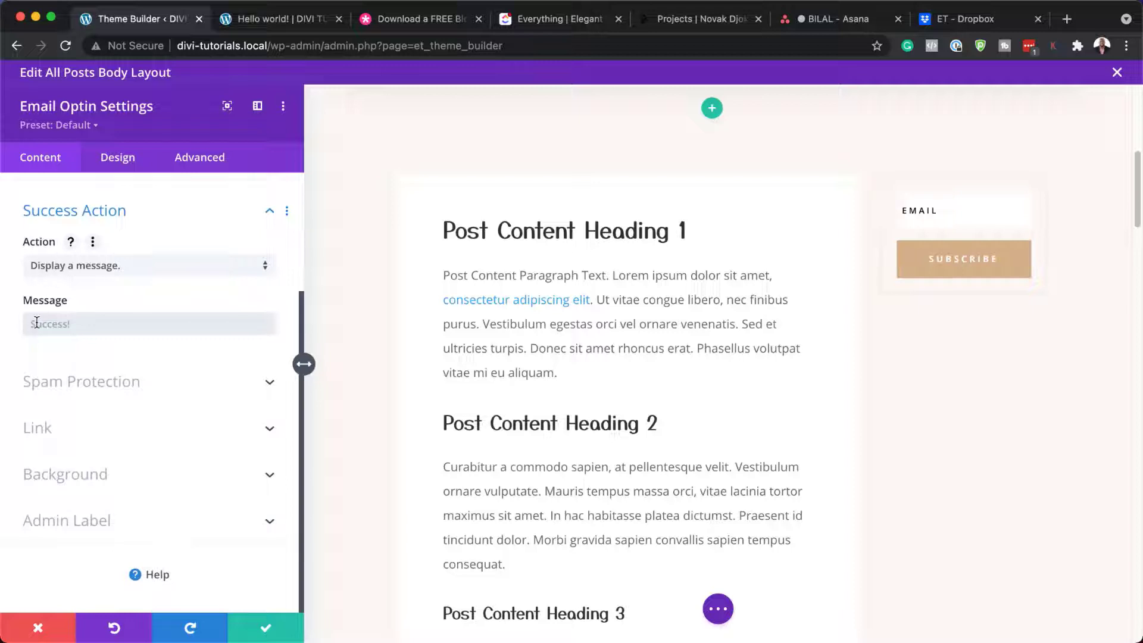
pyautogui.click(205, 267)
pyautogui.click(173, 306)
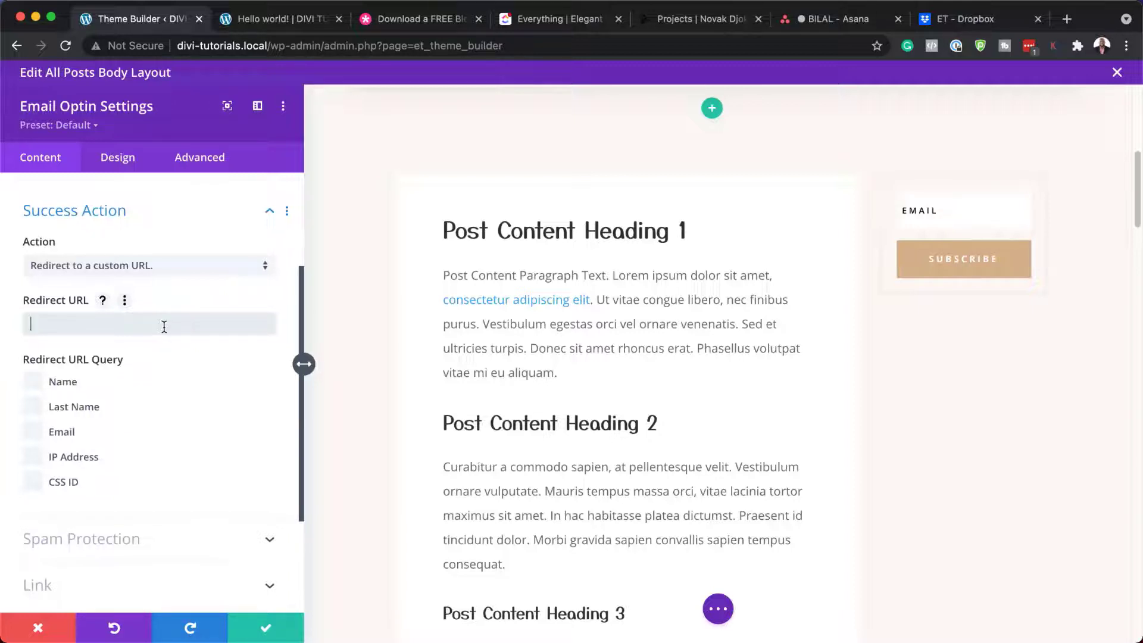
pyautogui.click(53, 324)
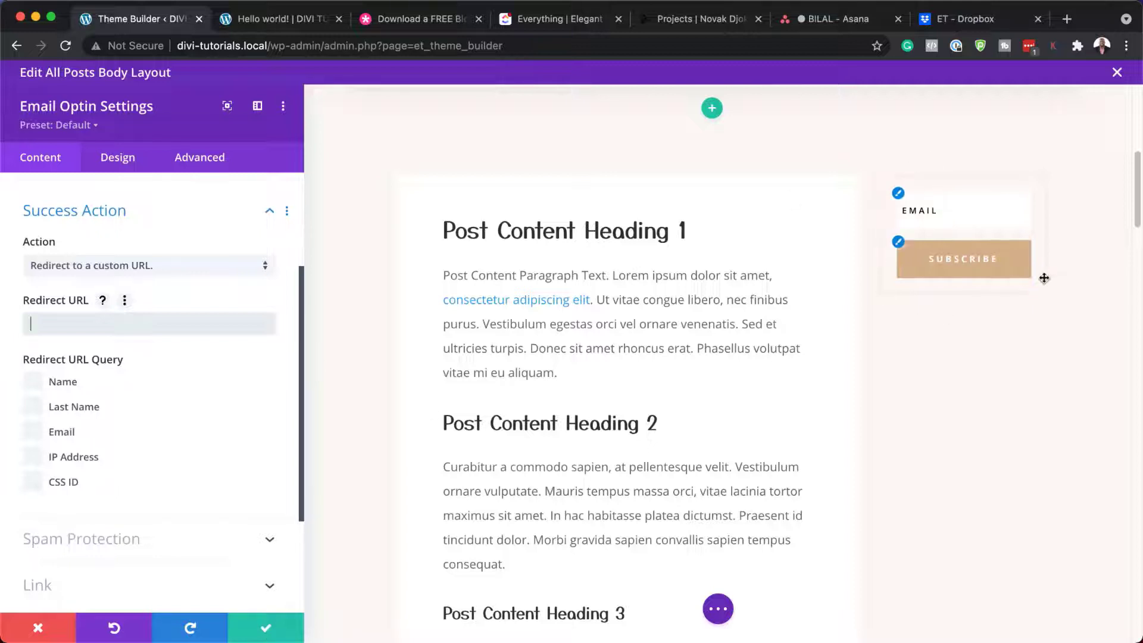
pyautogui.click(903, 248)
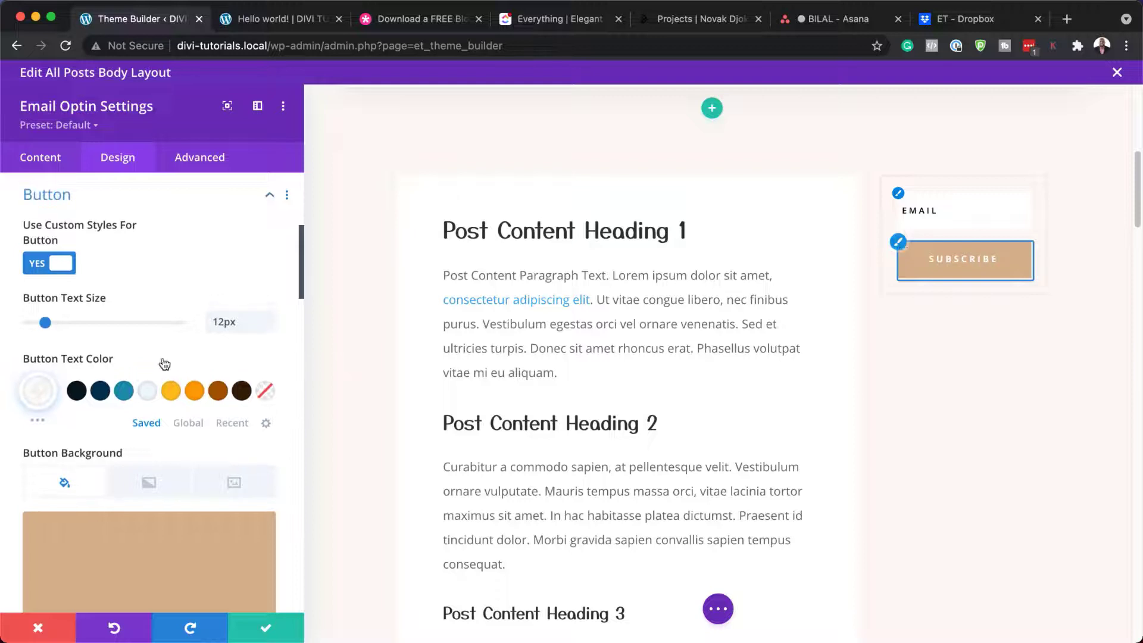
# Step: Try an orange Subscribe button background, then discard it to keep tan and close the optin settings
pyautogui.scroll(-3, 184, 562)
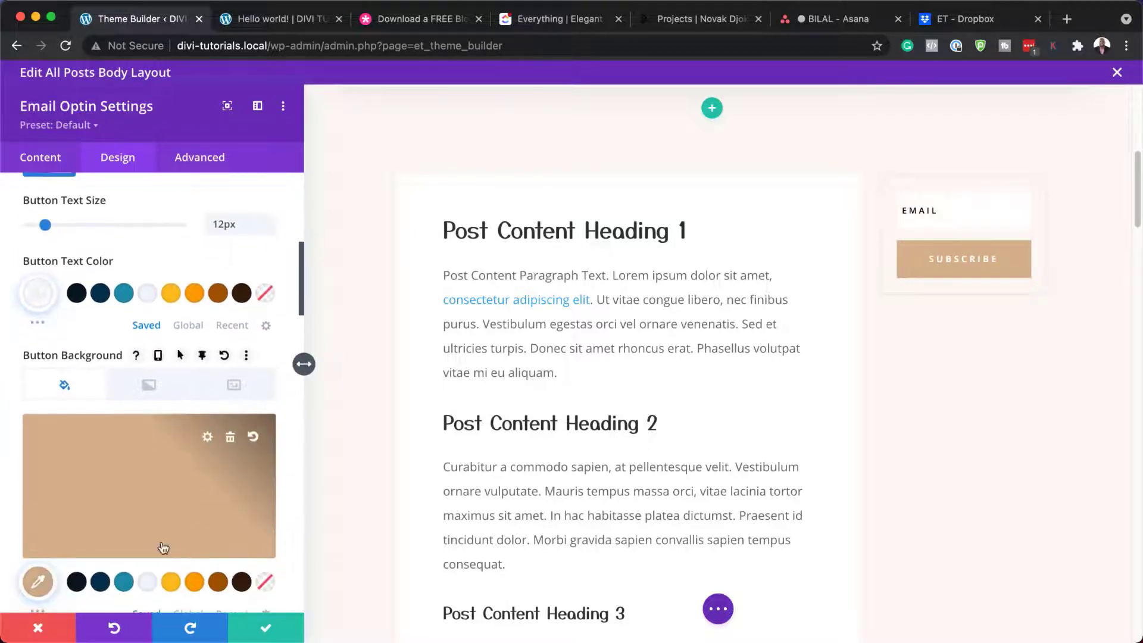
pyautogui.scroll(-1, 137, 501)
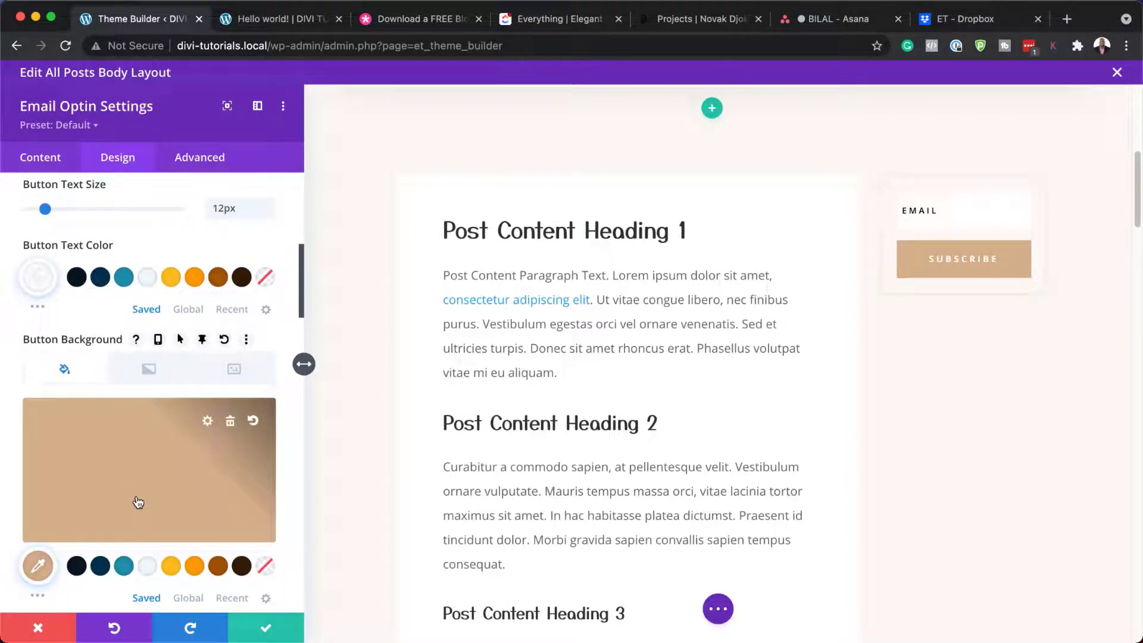
pyautogui.click(195, 568)
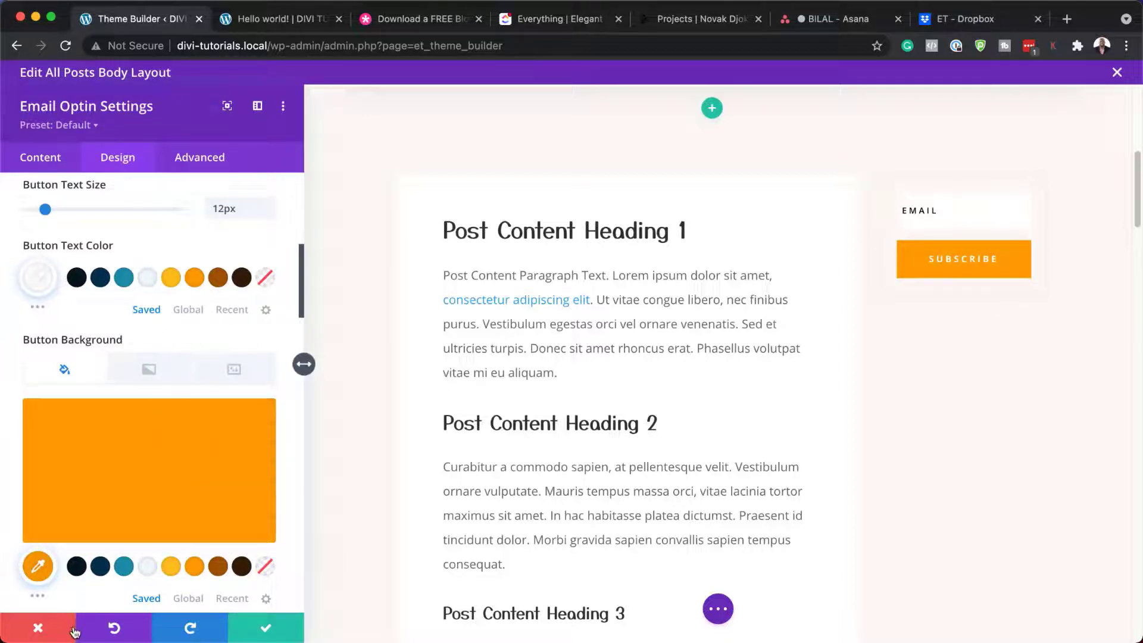
pyautogui.click(230, 421)
pyautogui.press('Escape')
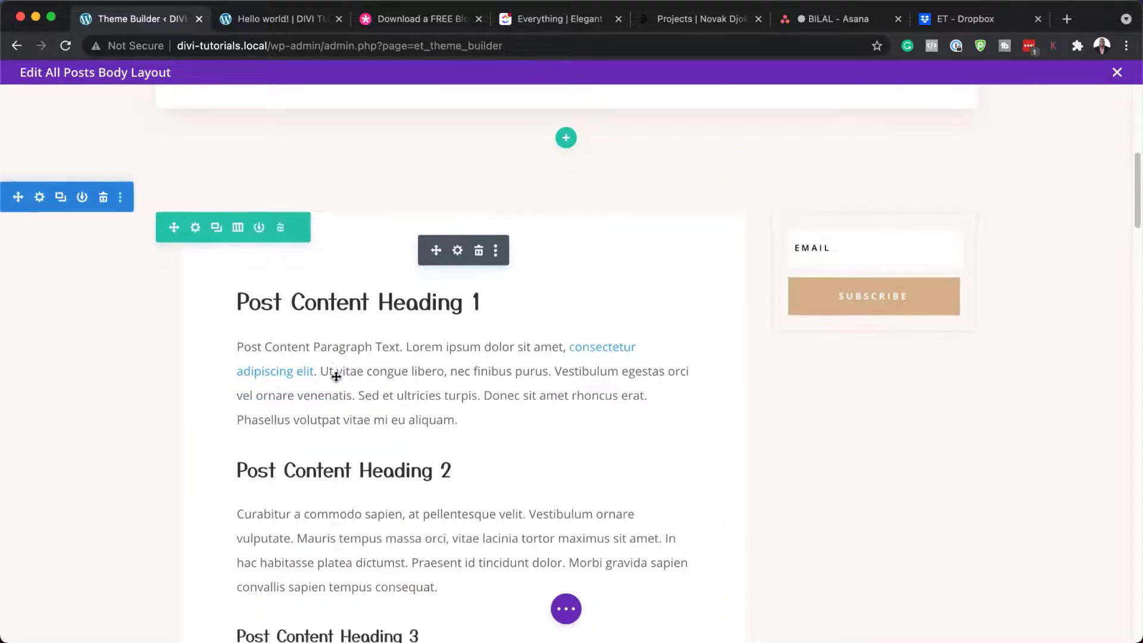
pyautogui.scroll(-10, 340, 378)
pyautogui.scroll(-12, 337, 376)
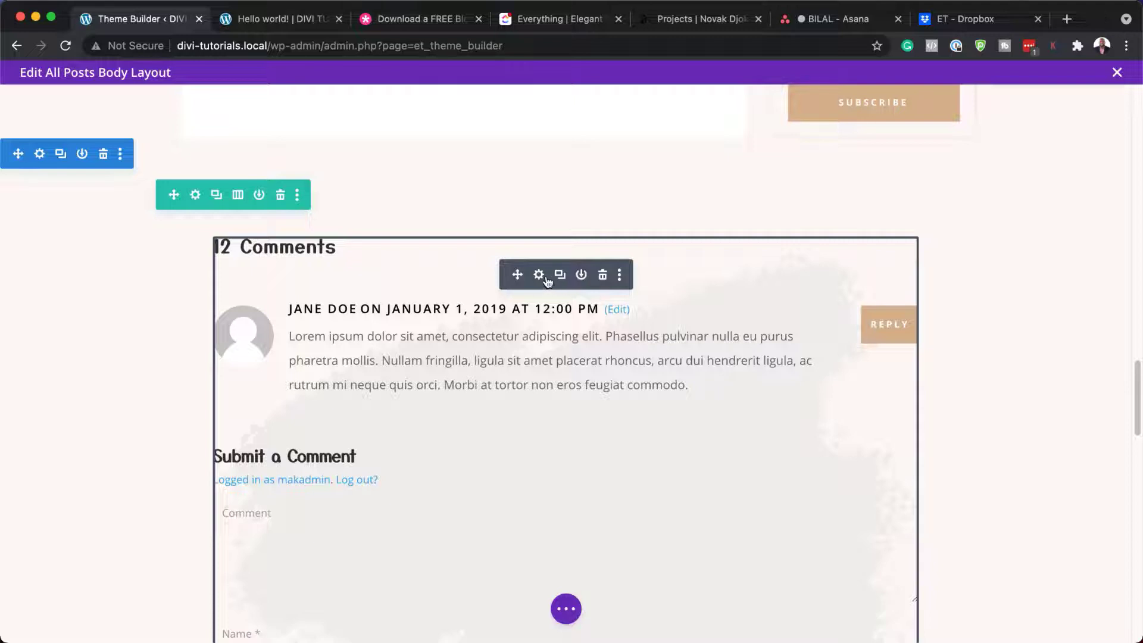
# Step: Style the Comments module's comment count text in Aclonica, brown, at 22px
pyautogui.click(539, 275)
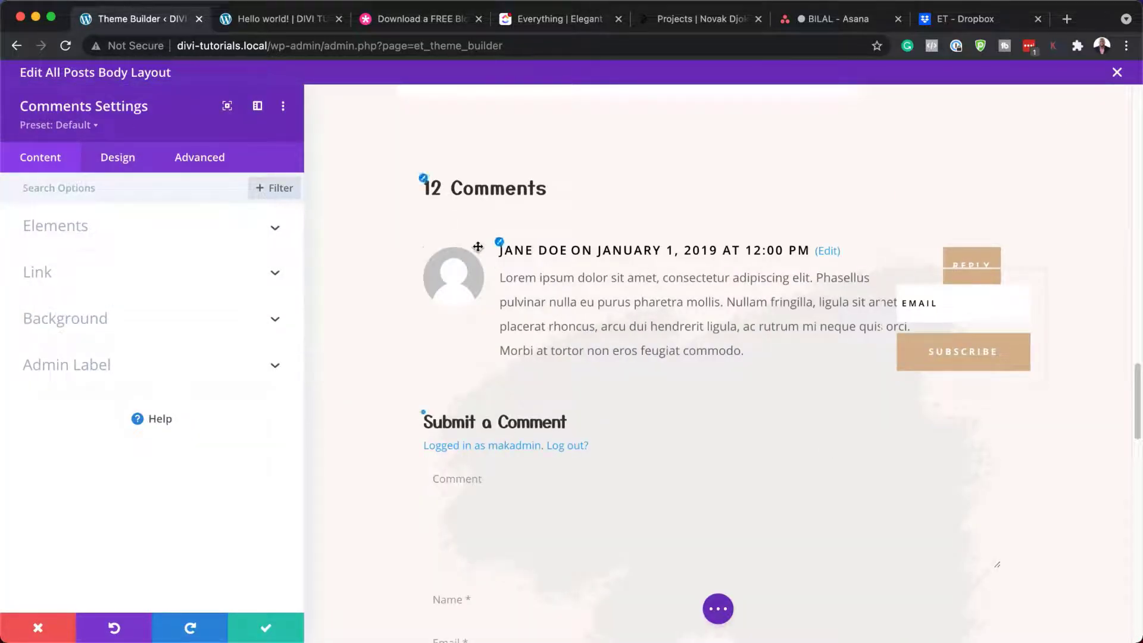
pyautogui.click(425, 181)
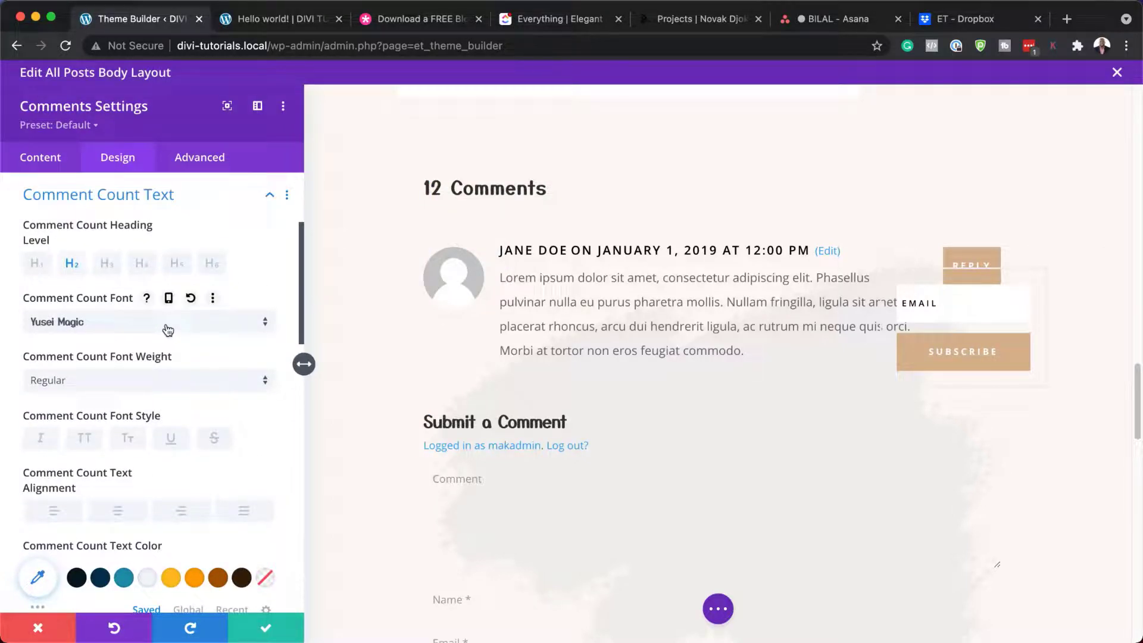
pyautogui.click(167, 324)
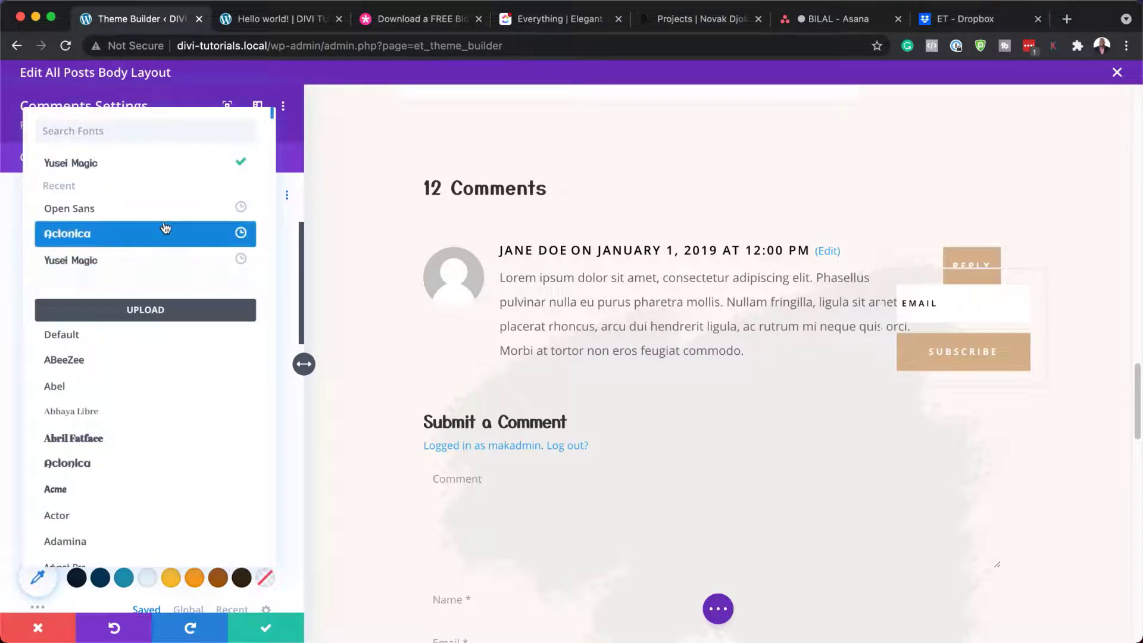
pyautogui.click(162, 233)
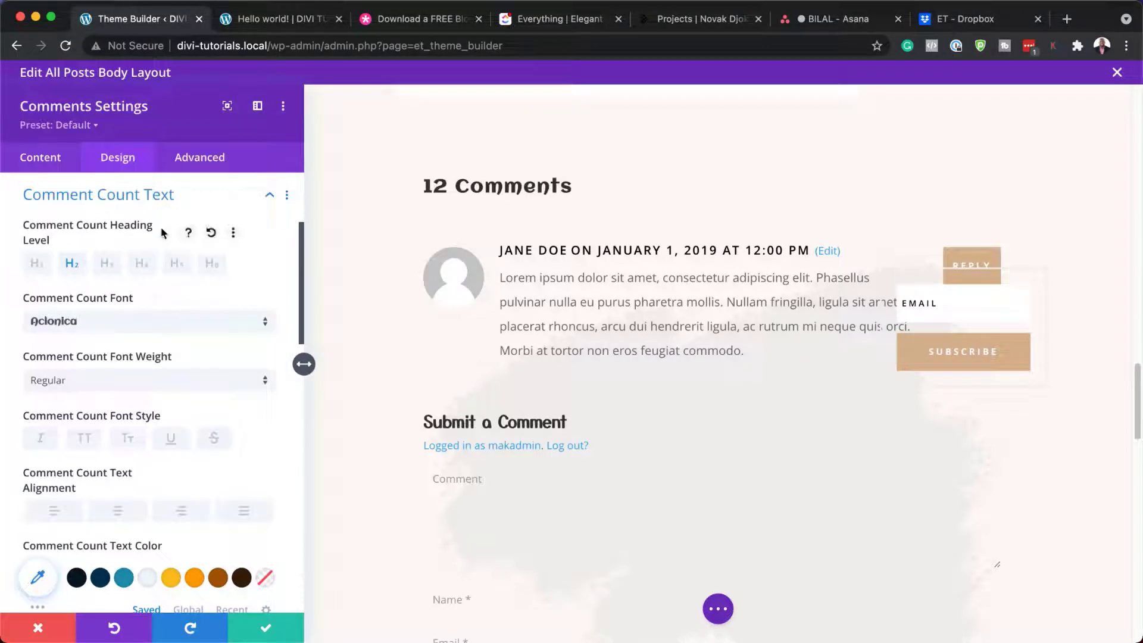
pyautogui.click(194, 578)
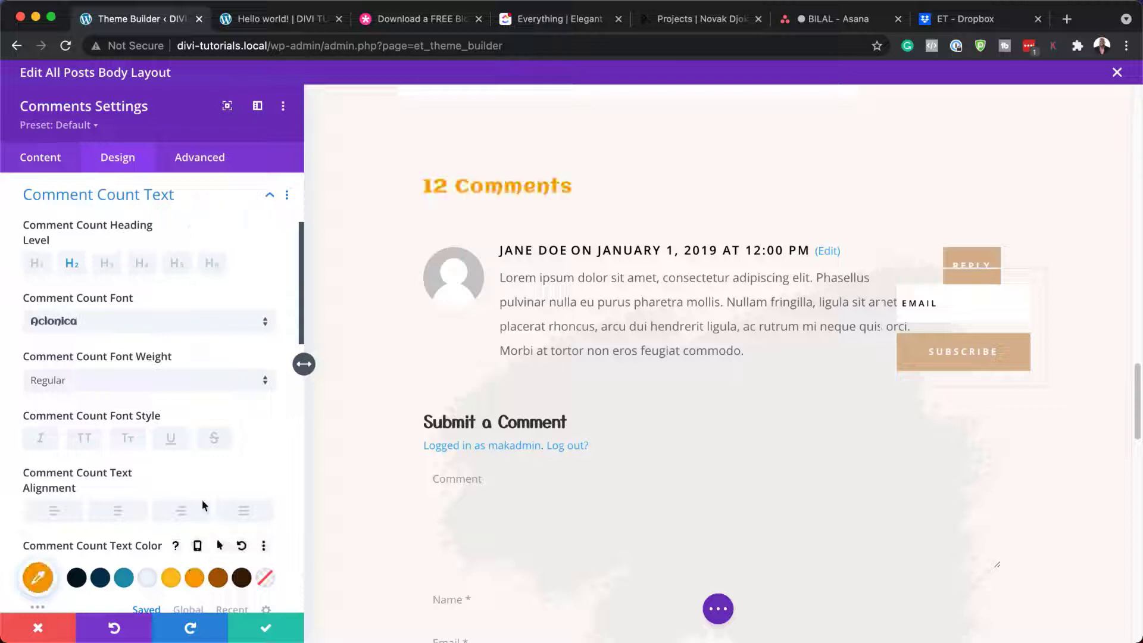
pyautogui.click(218, 578)
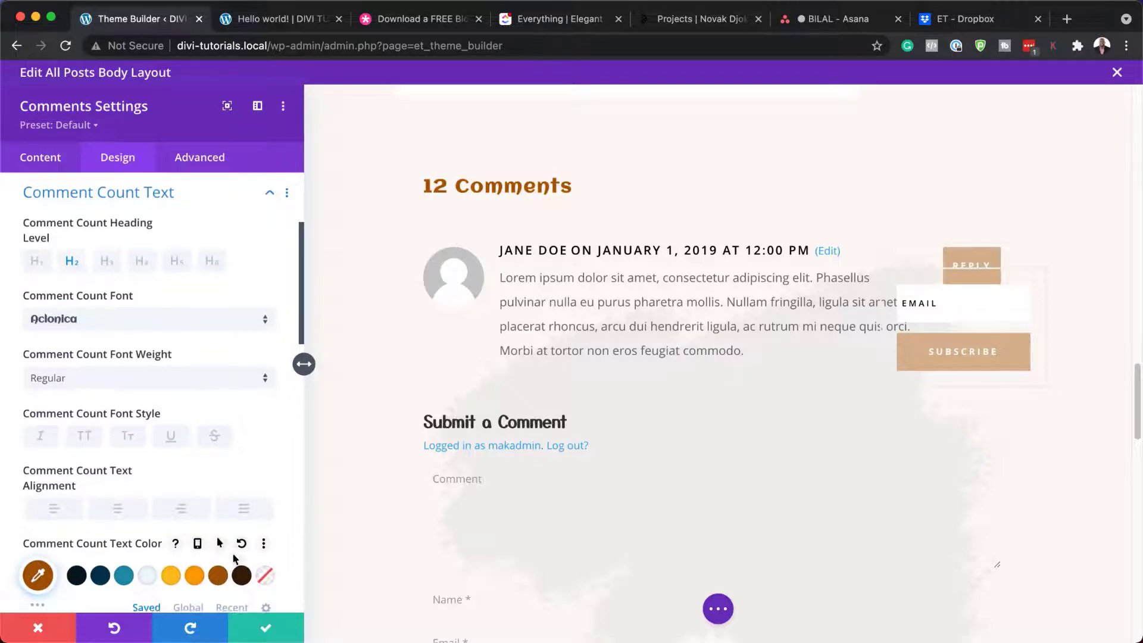
pyautogui.scroll(-2, 234, 554)
pyautogui.scroll(-1, 234, 555)
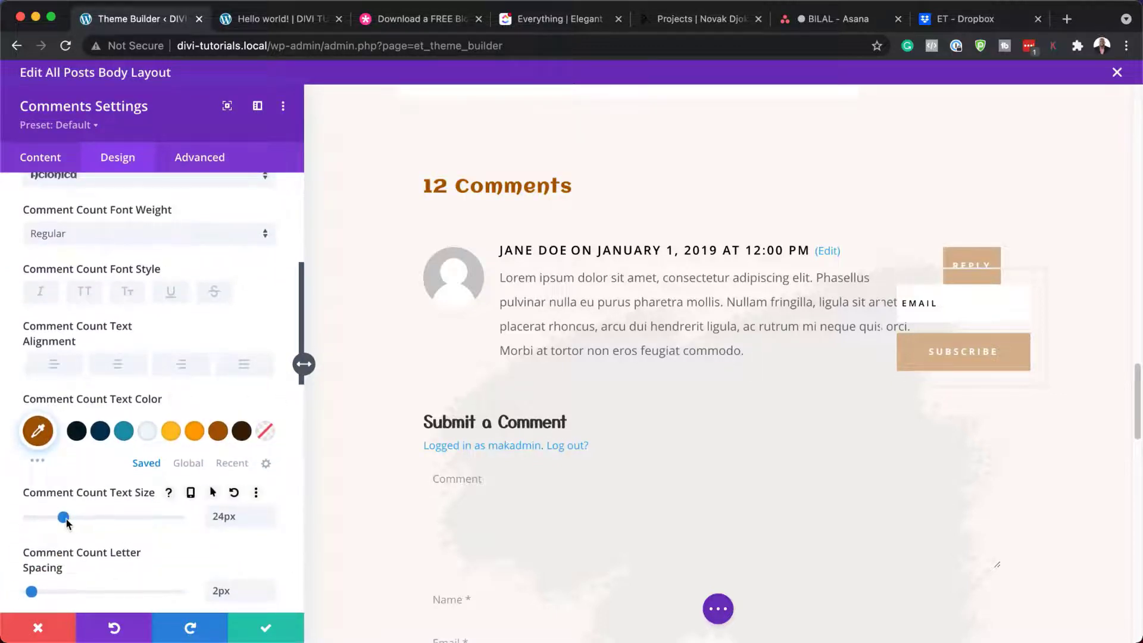
pyautogui.moveTo(66, 518)
pyautogui.mouseDown()
pyautogui.moveTo(85, 519)
pyautogui.moveTo(61, 518)
pyautogui.mouseUp()
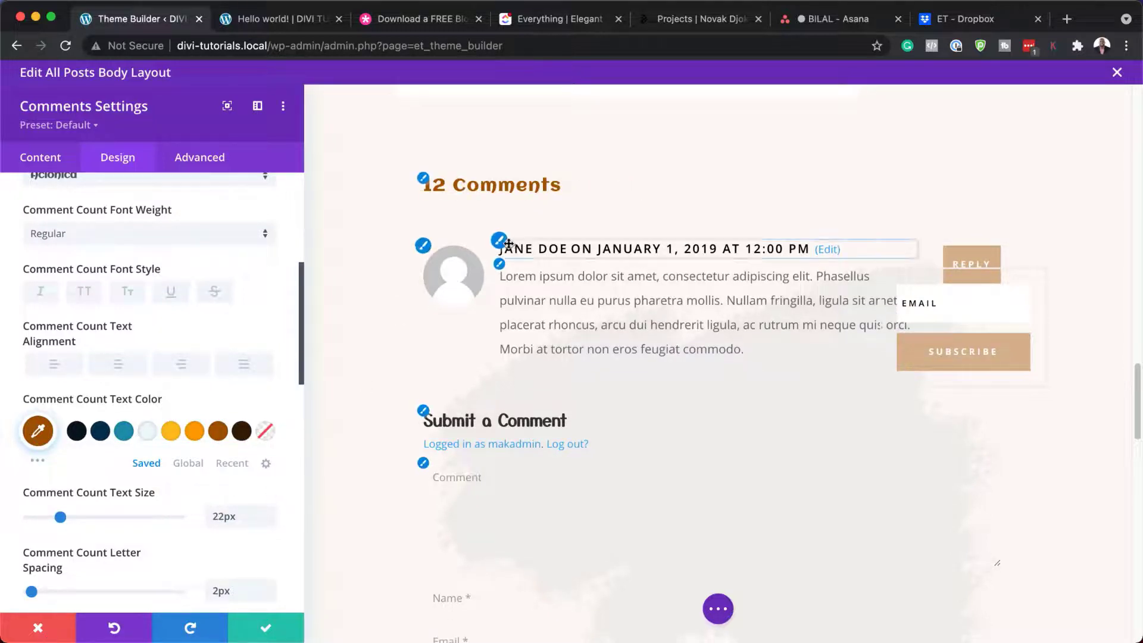
pyautogui.click(500, 243)
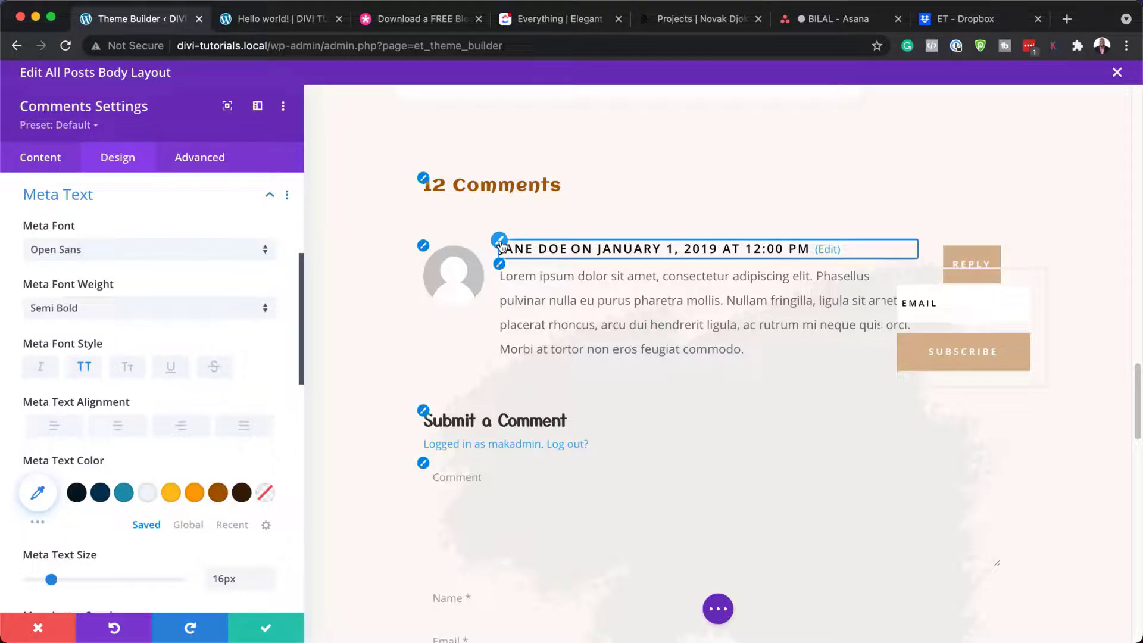
# Step: Try orange 15px comment meta text, then discard all comment styling and close the settings
pyautogui.click(219, 493)
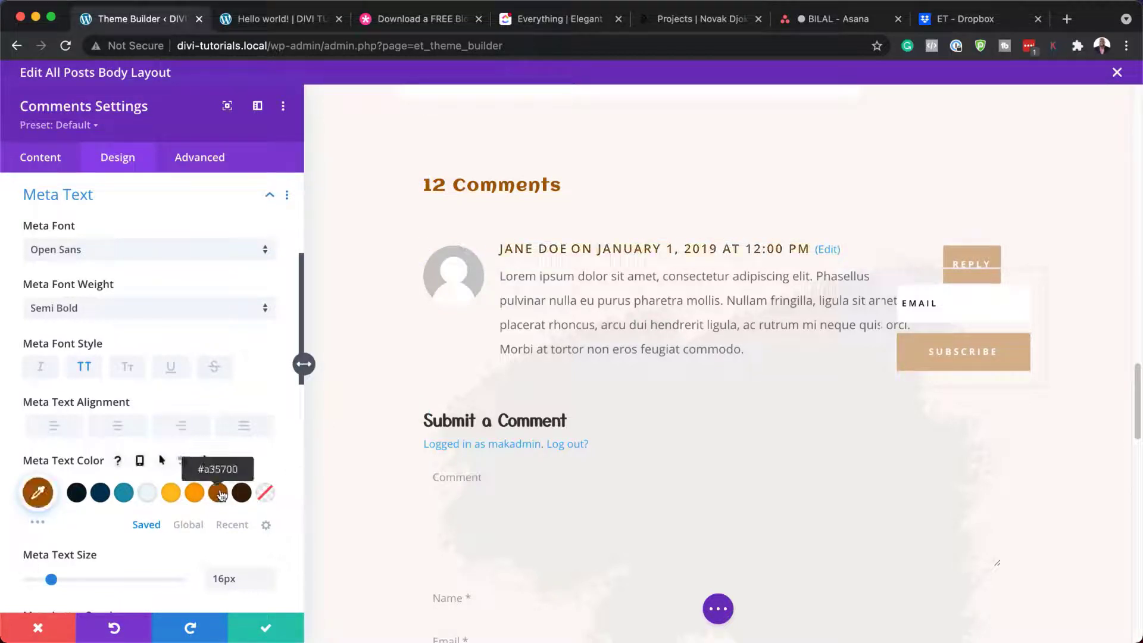
pyautogui.click(195, 496)
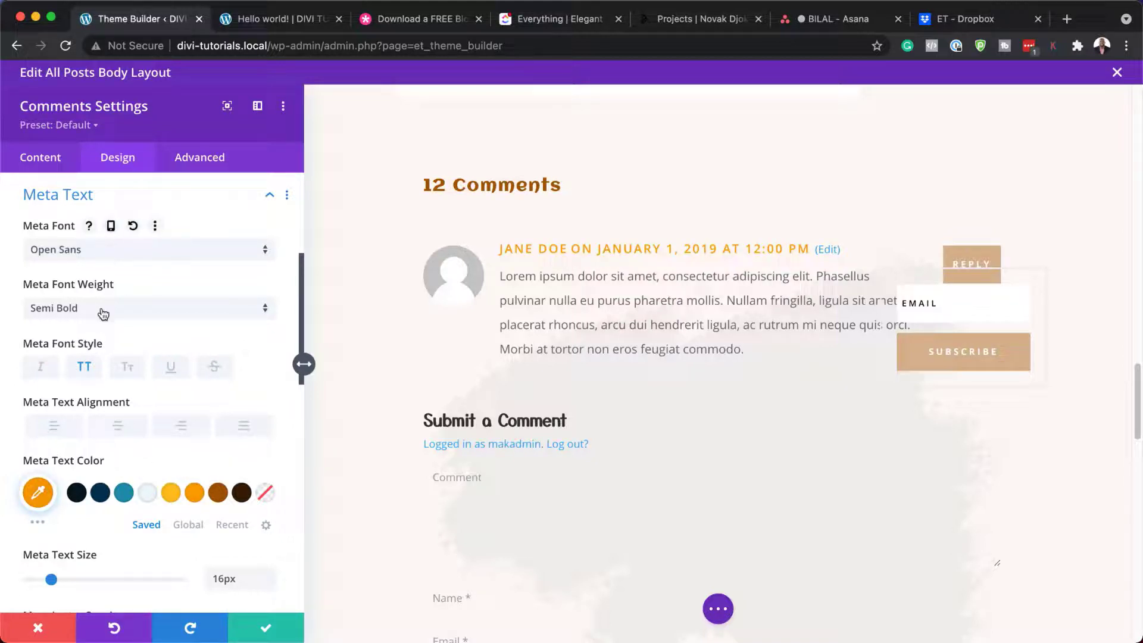
pyautogui.scroll(-1, 167, 464)
pyautogui.scroll(-3, 166, 465)
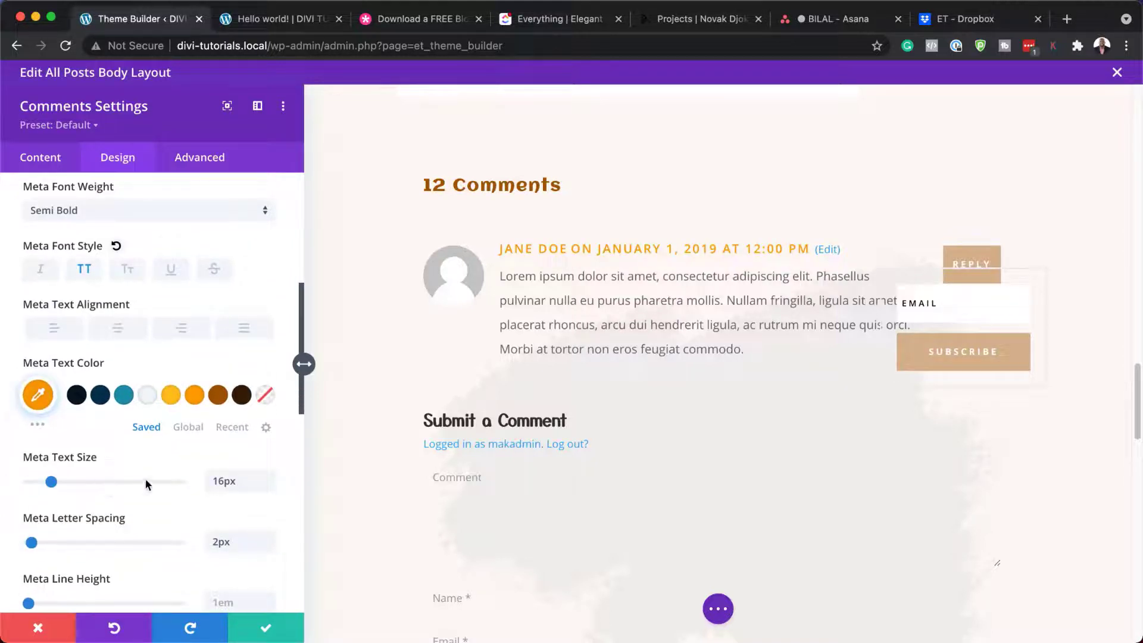
pyautogui.click(269, 488)
pyautogui.scroll(-2, 562, 417)
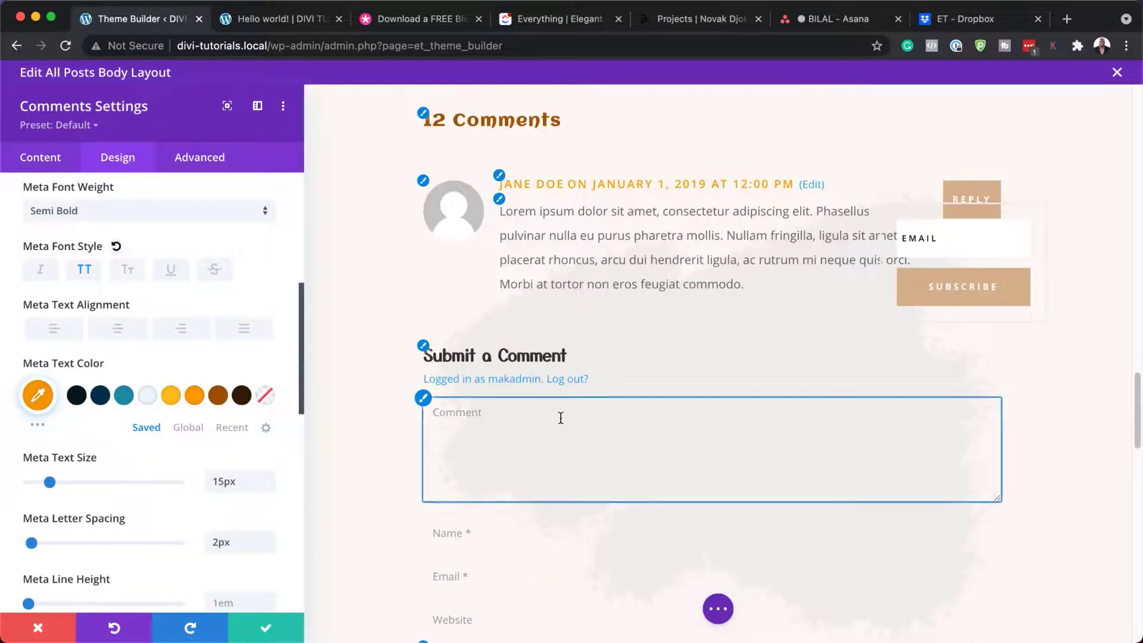
pyautogui.click(429, 354)
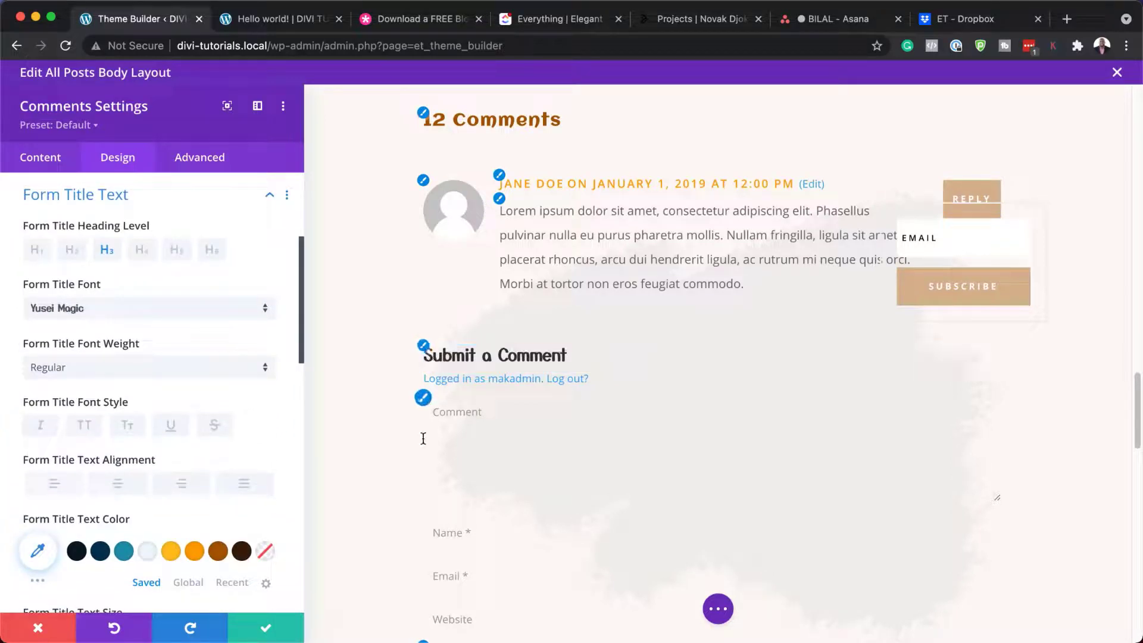
pyautogui.scroll(-2, 470, 417)
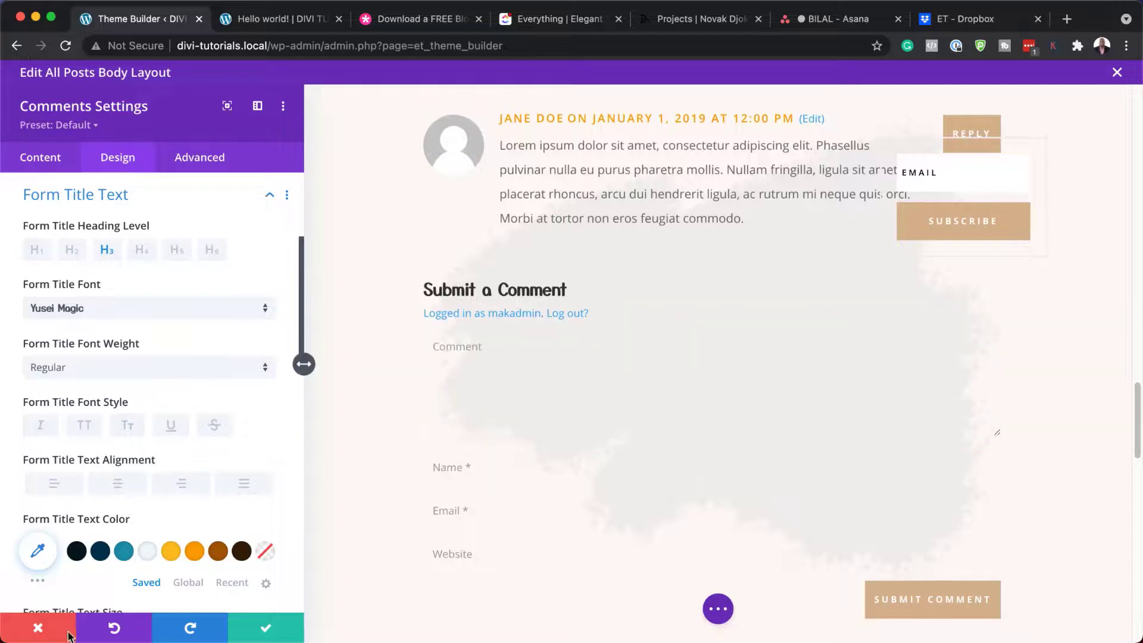
pyautogui.click(26, 636)
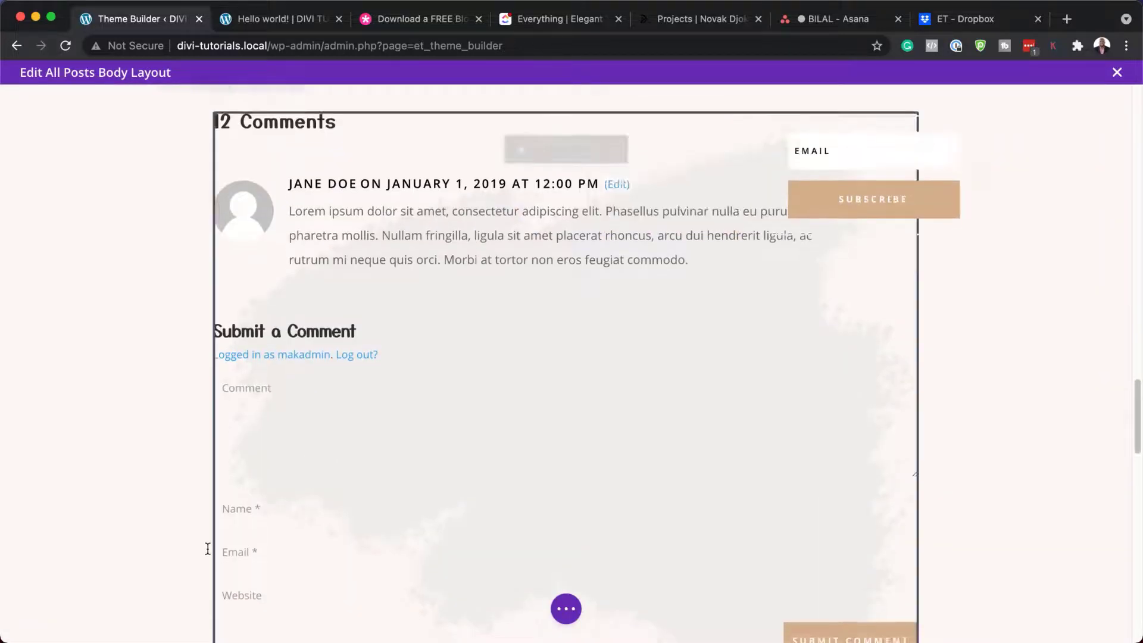
# Step: Look over the post title and 12 Comments area, then save the All Posts body layout
pyautogui.scroll(-5, 209, 548)
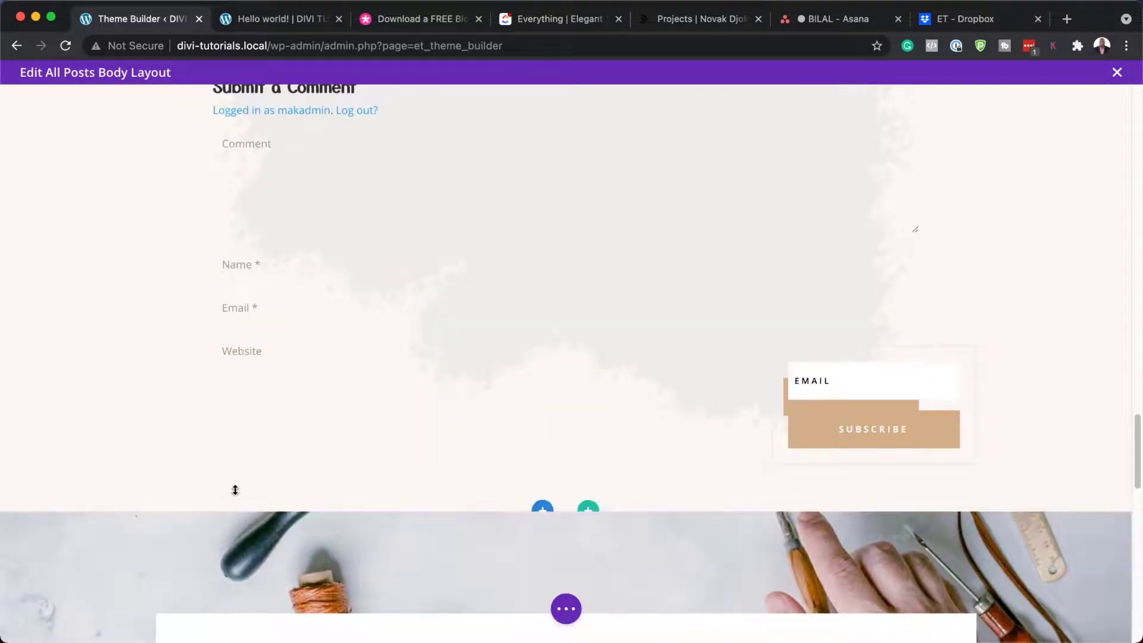
pyautogui.scroll(8, 232, 486)
pyautogui.scroll(7, 235, 489)
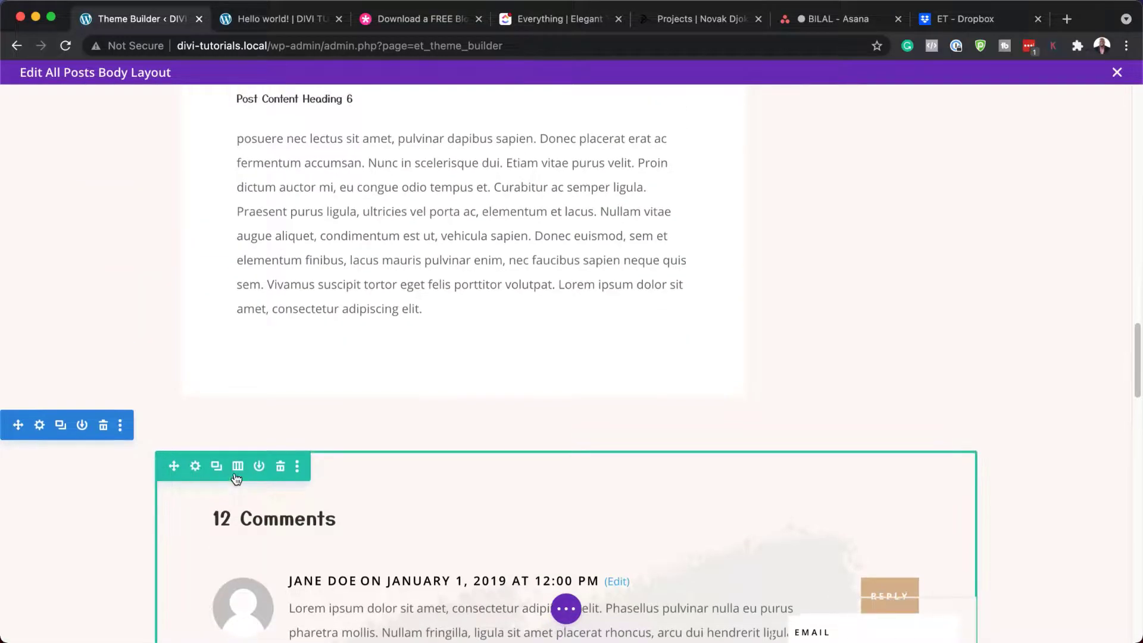
pyautogui.scroll(9, 235, 477)
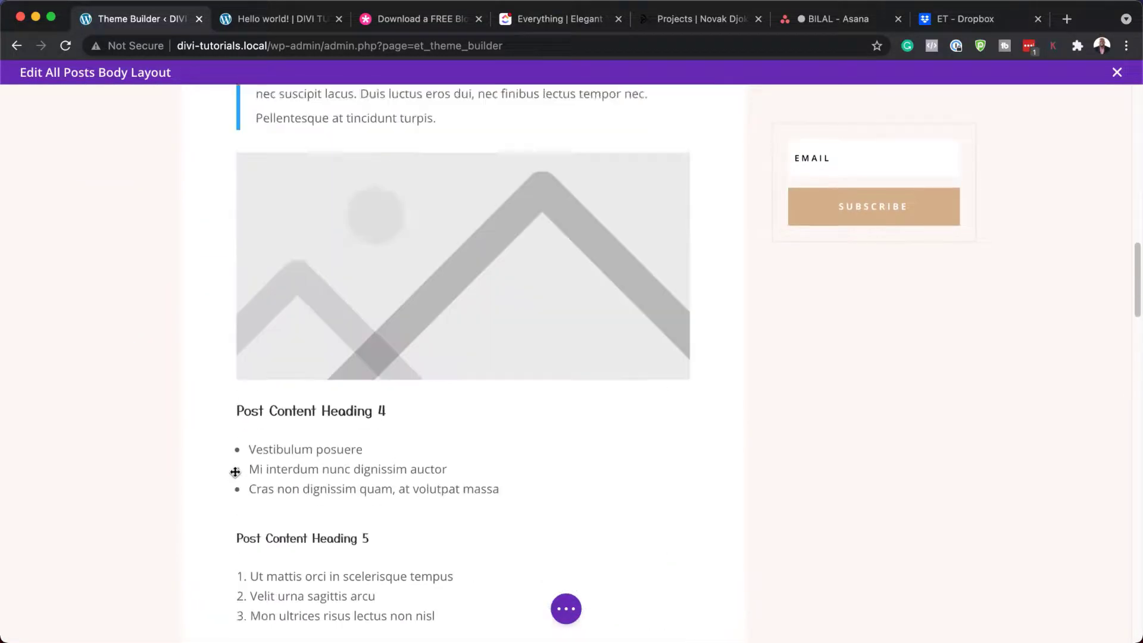
pyautogui.scroll(20, 236, 472)
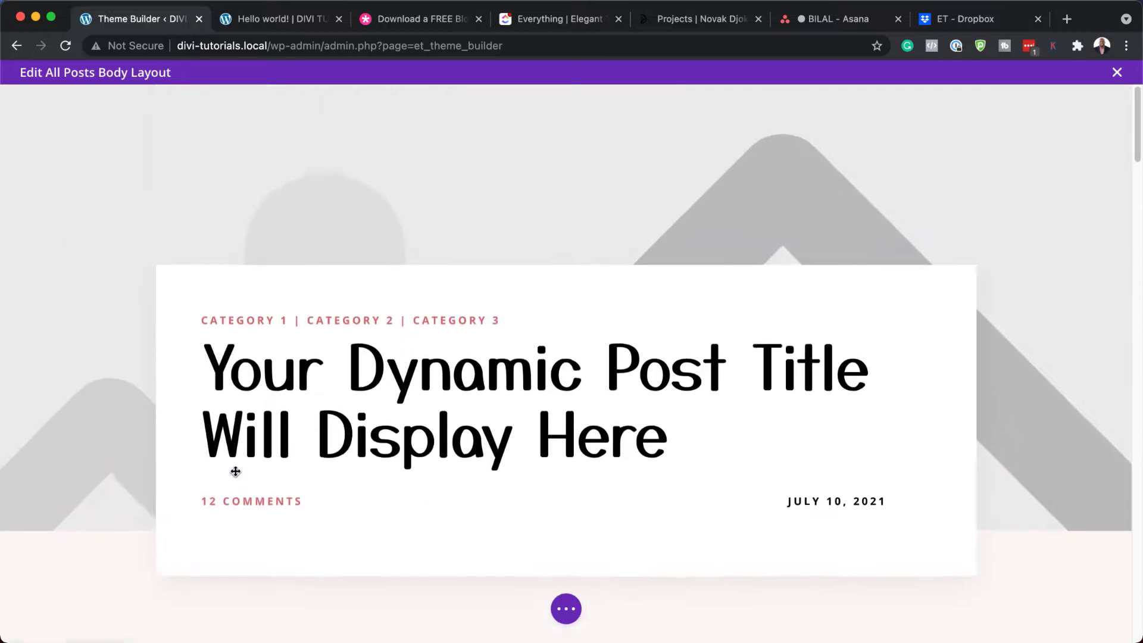
pyautogui.scroll(-5, 1039, 597)
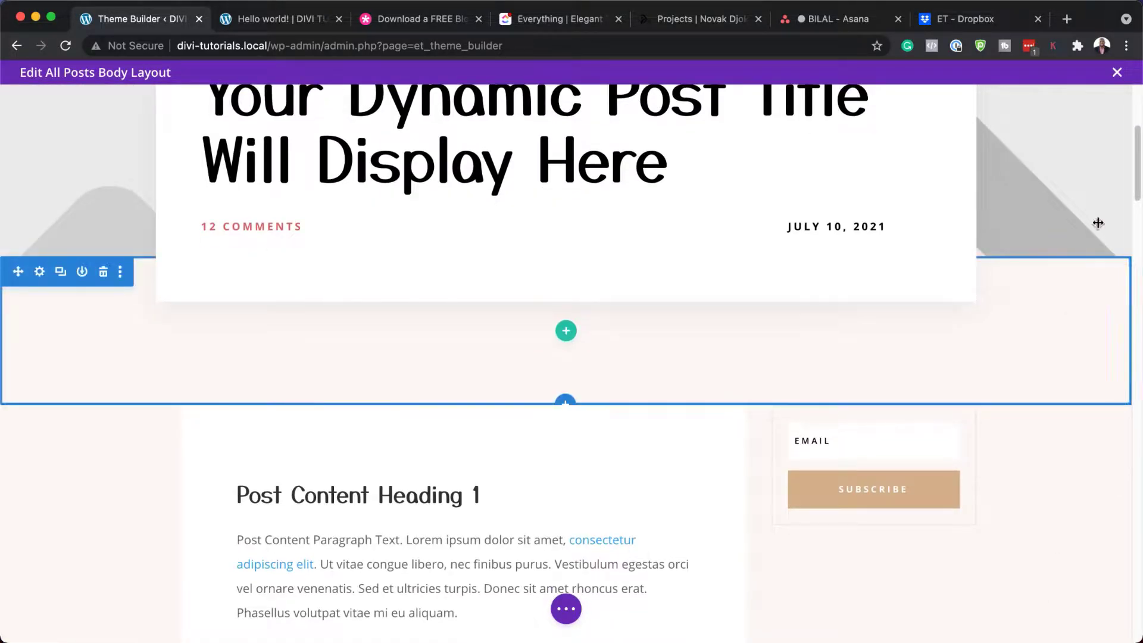
pyautogui.click(566, 609)
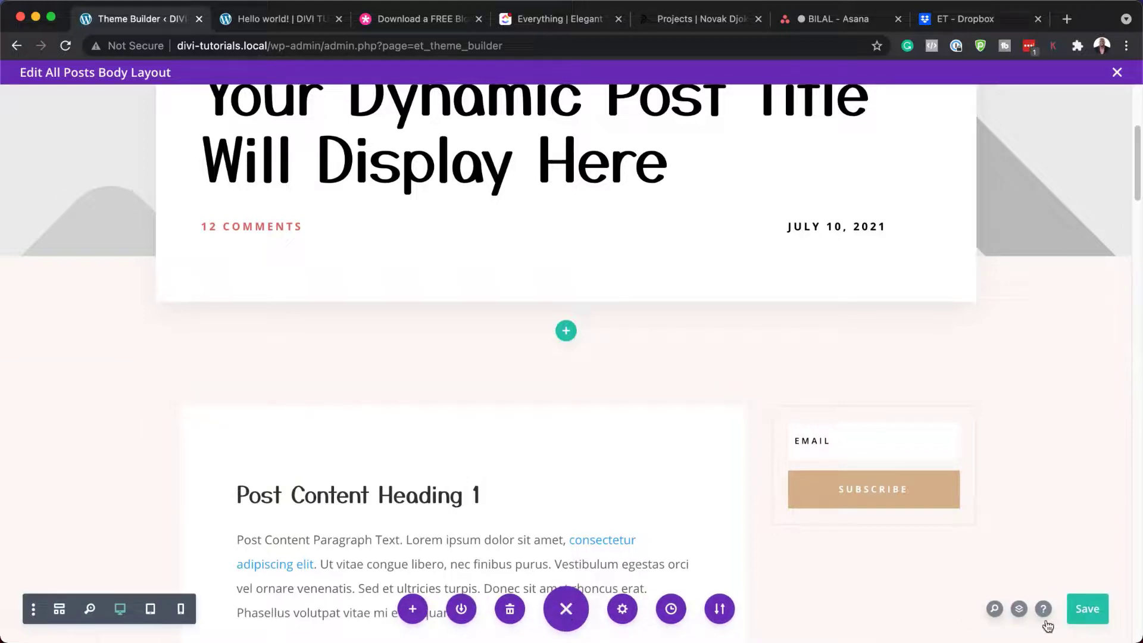
pyautogui.click(1087, 610)
pyautogui.scroll(2, 784, 442)
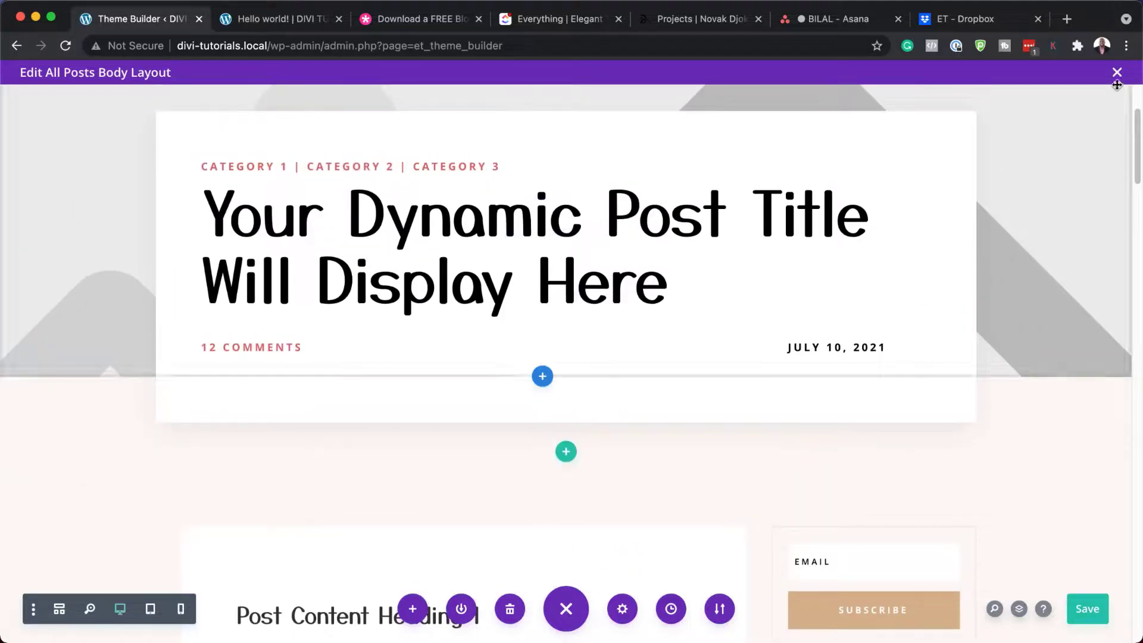
# Step: Leave the builder via Discard & Exit and switch to the live Hello world! post
pyautogui.click(1117, 74)
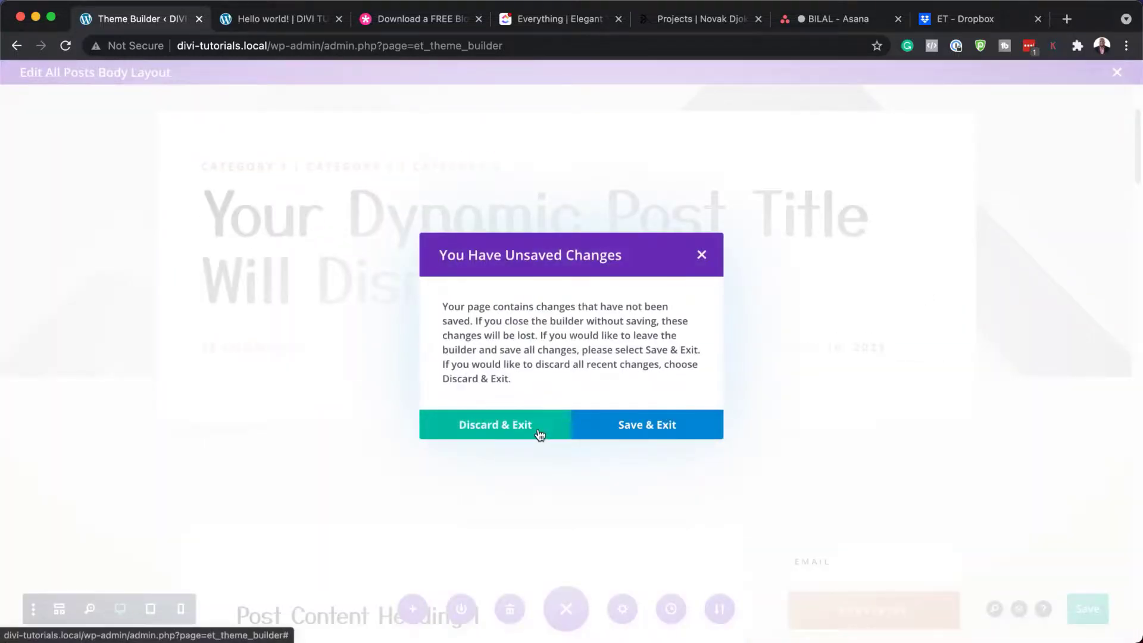
pyautogui.click(528, 433)
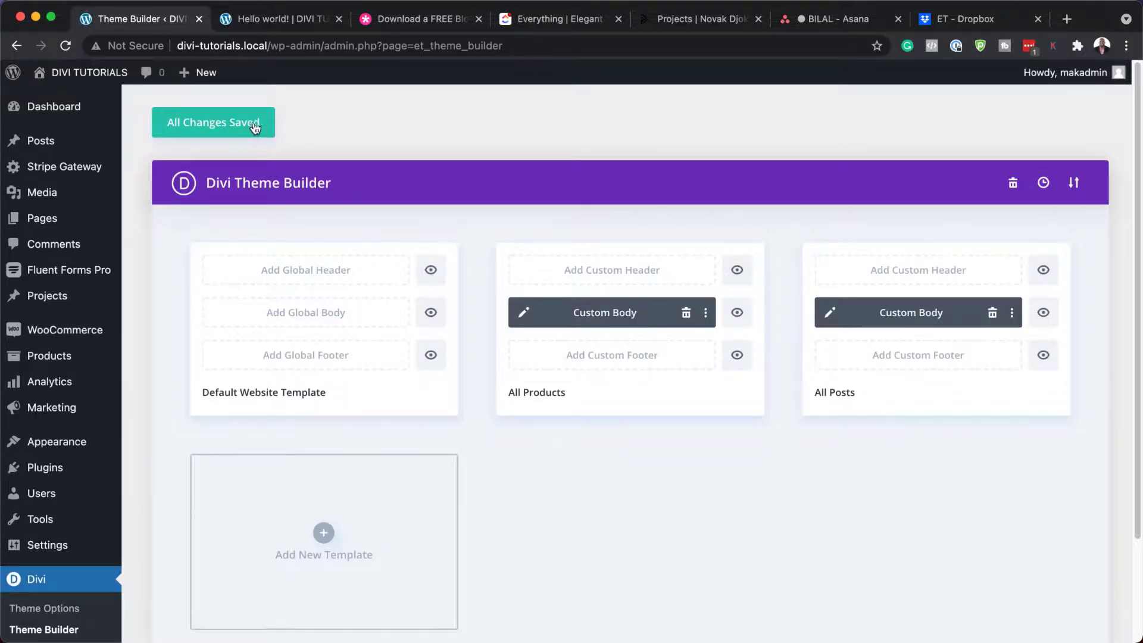
pyautogui.click(290, 23)
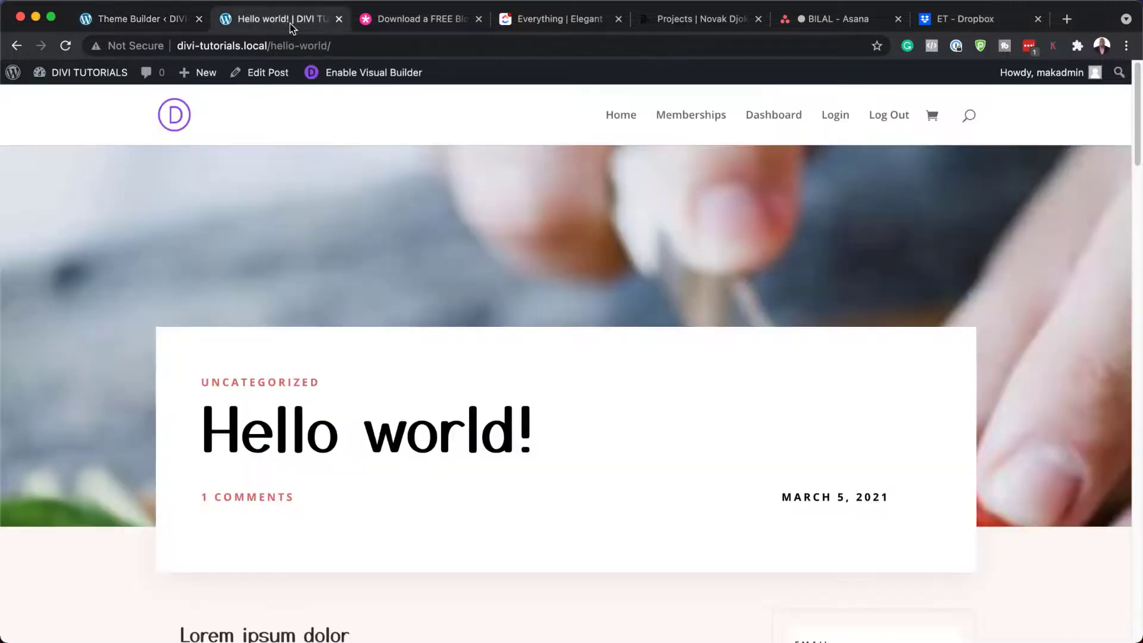